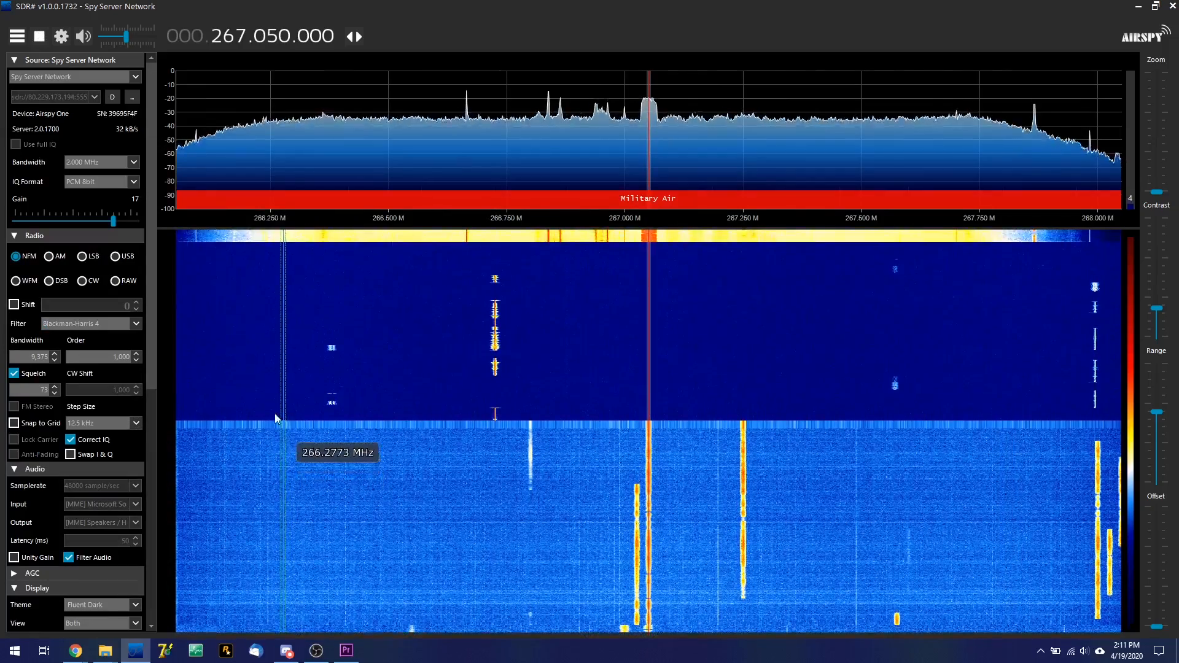
Adjust the waterfall range and read the description of the "SignalsEverywhere - Tutorial Test" server in its details
{"action": "left_click_drag", "start_coordinate": [1157, 308], "coordinate": [1158, 328]}
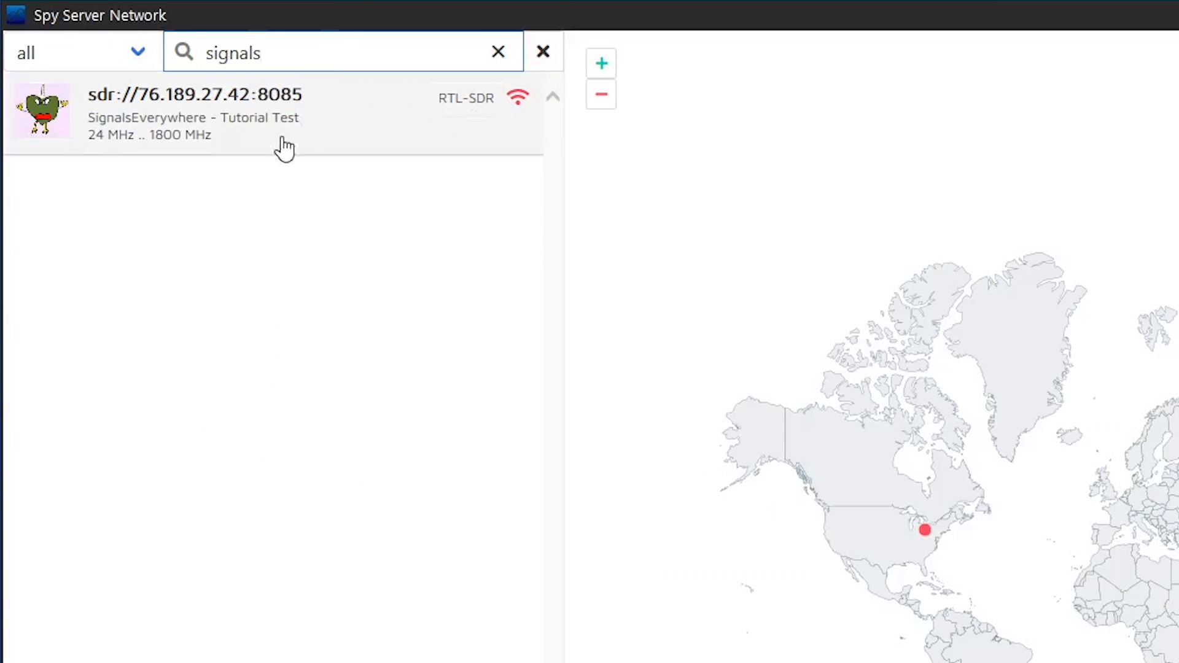
{"action": "left_click", "coordinate": [284, 149]}
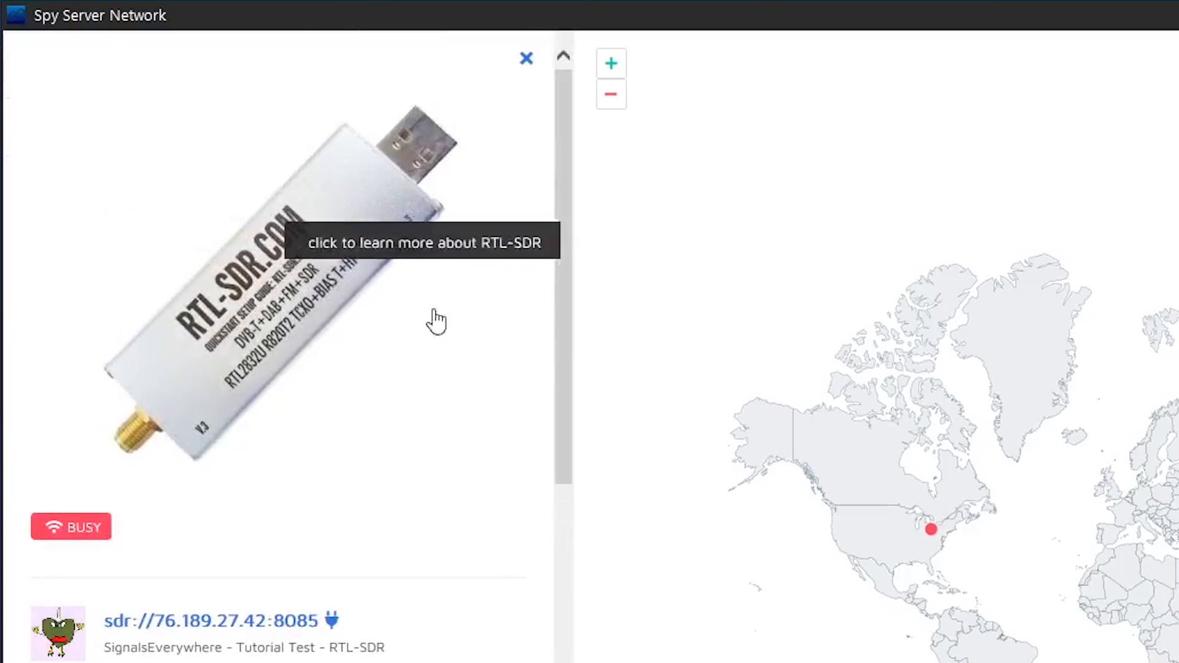
{"action": "scroll", "coordinate": [208, 580], "scroll_direction": "down", "scroll_amount": 4}
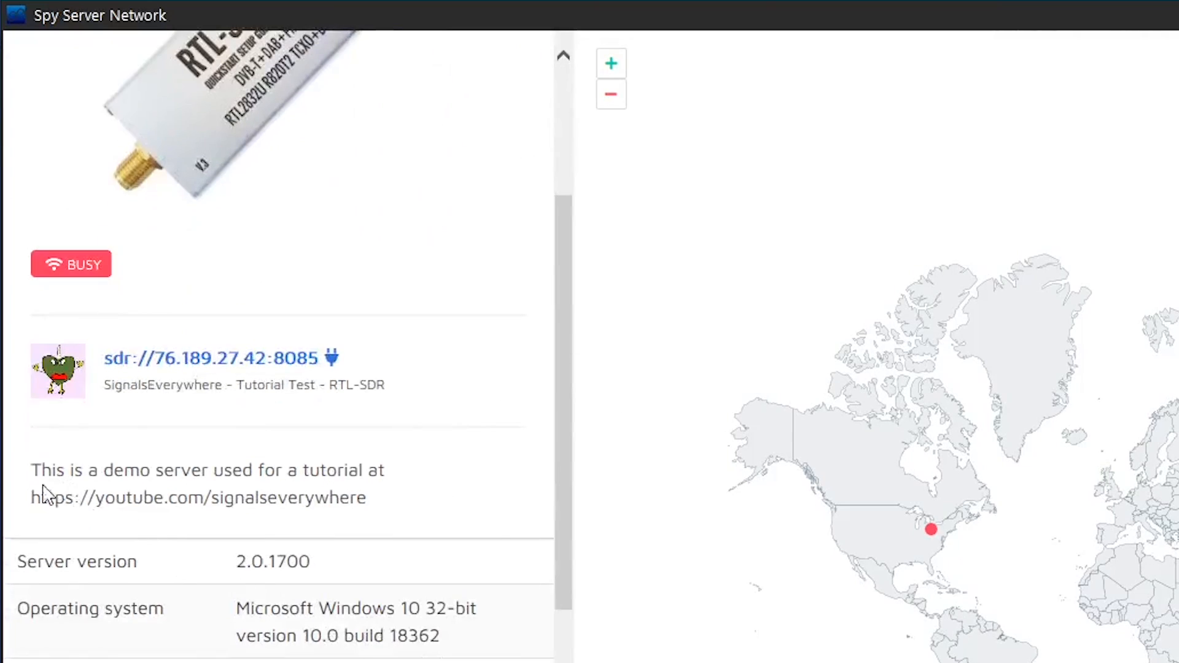
{"action": "left_click_drag", "start_coordinate": [39, 472], "coordinate": [392, 508]}
{"action": "left_click", "coordinate": [395, 500]}
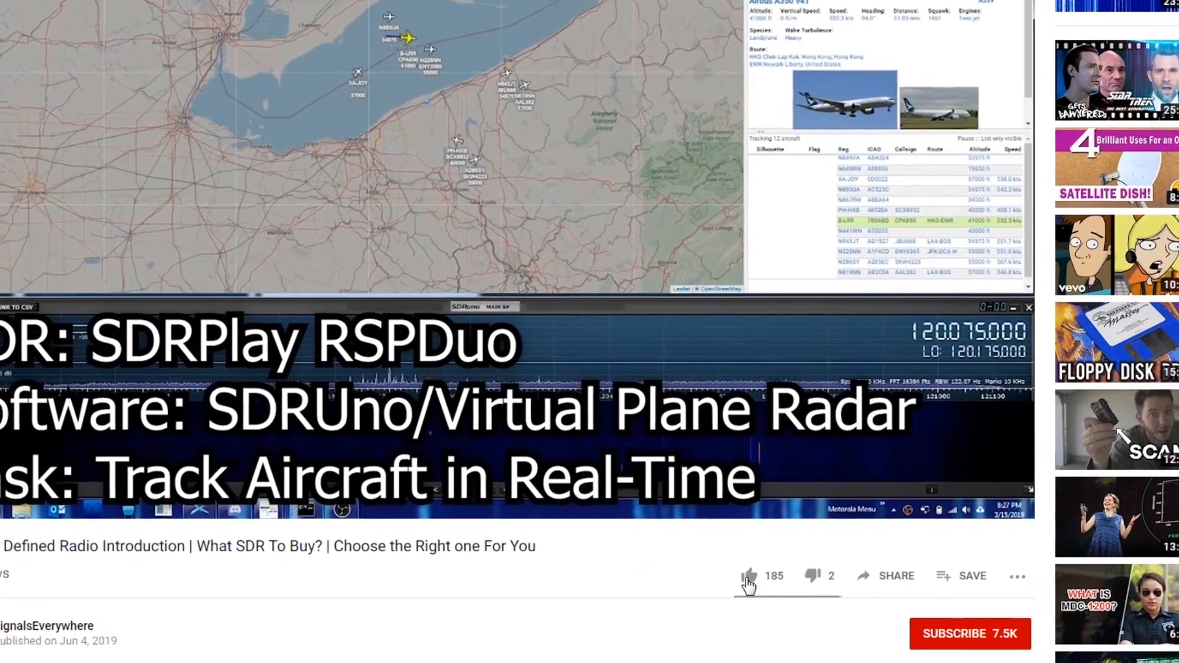
On YouTube, like the video, subscribe to its channel and open the channel's notification options
{"action": "left_click", "coordinate": [741, 588]}
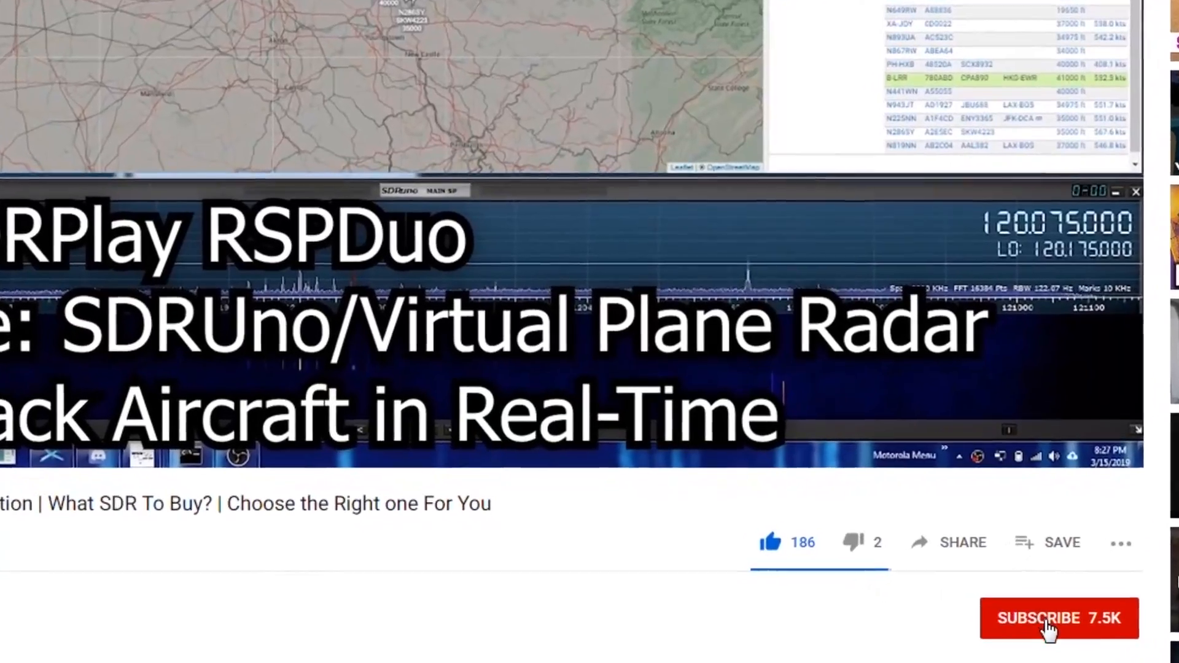
{"action": "left_click", "coordinate": [930, 643]}
{"action": "left_click", "coordinate": [1145, 621]}
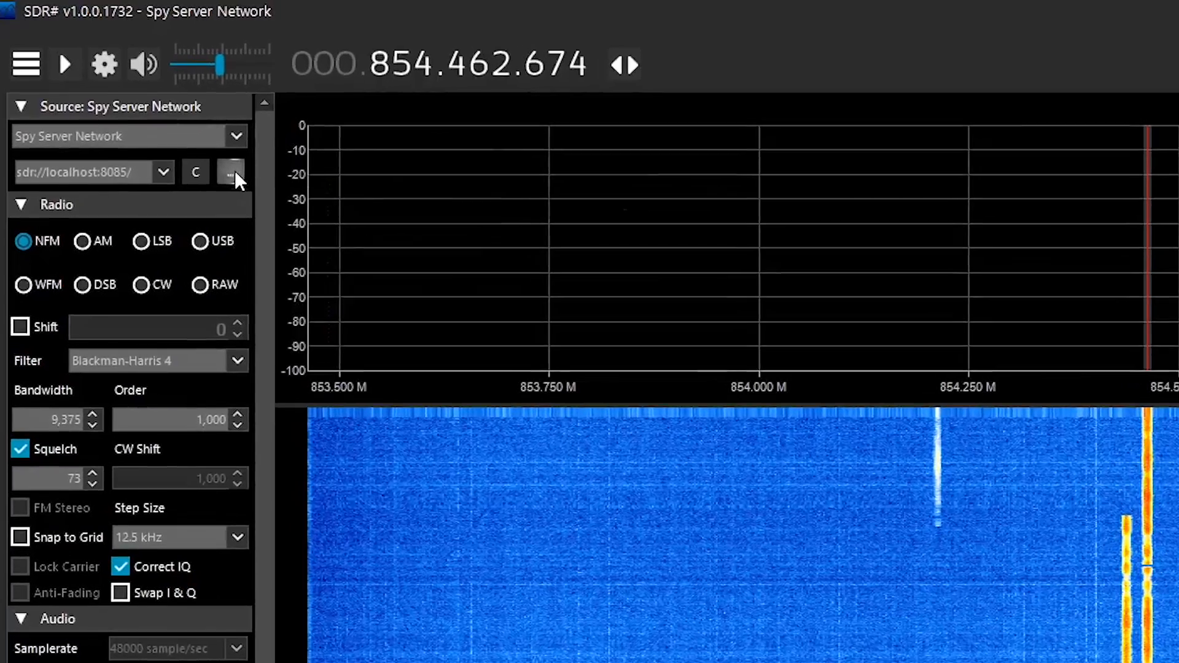
Open the Spy Server Network directory from SDR# and filter the server list to ready servers
{"action": "left_click", "coordinate": [203, 150]}
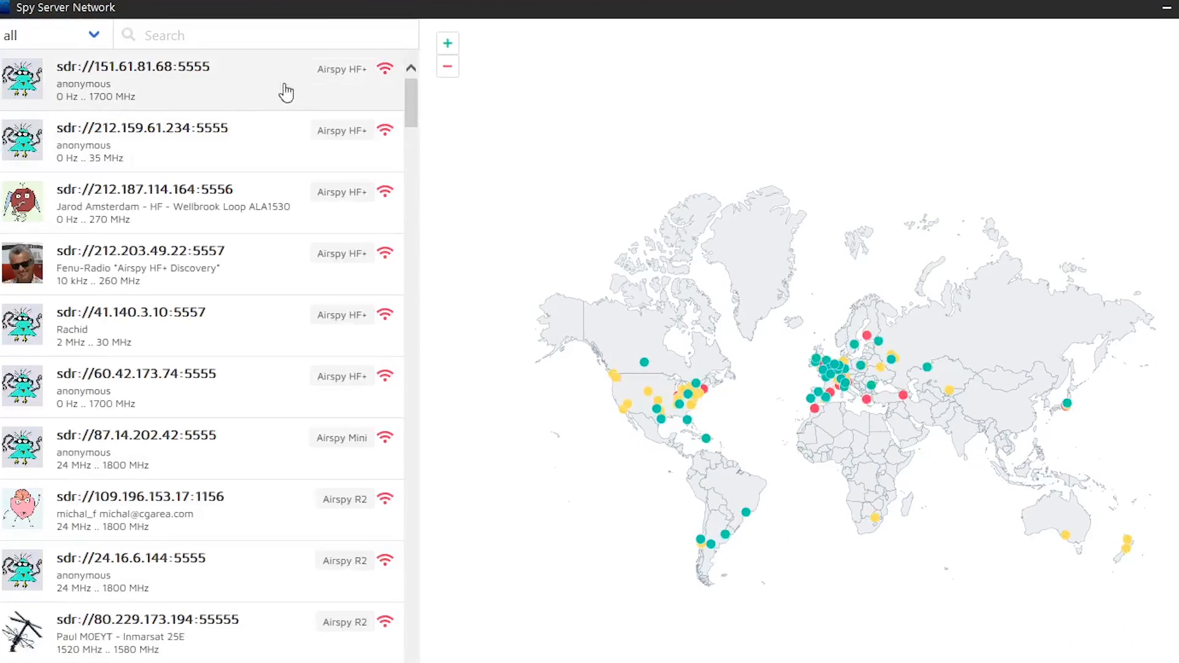
{"action": "left_click", "coordinate": [361, 278]}
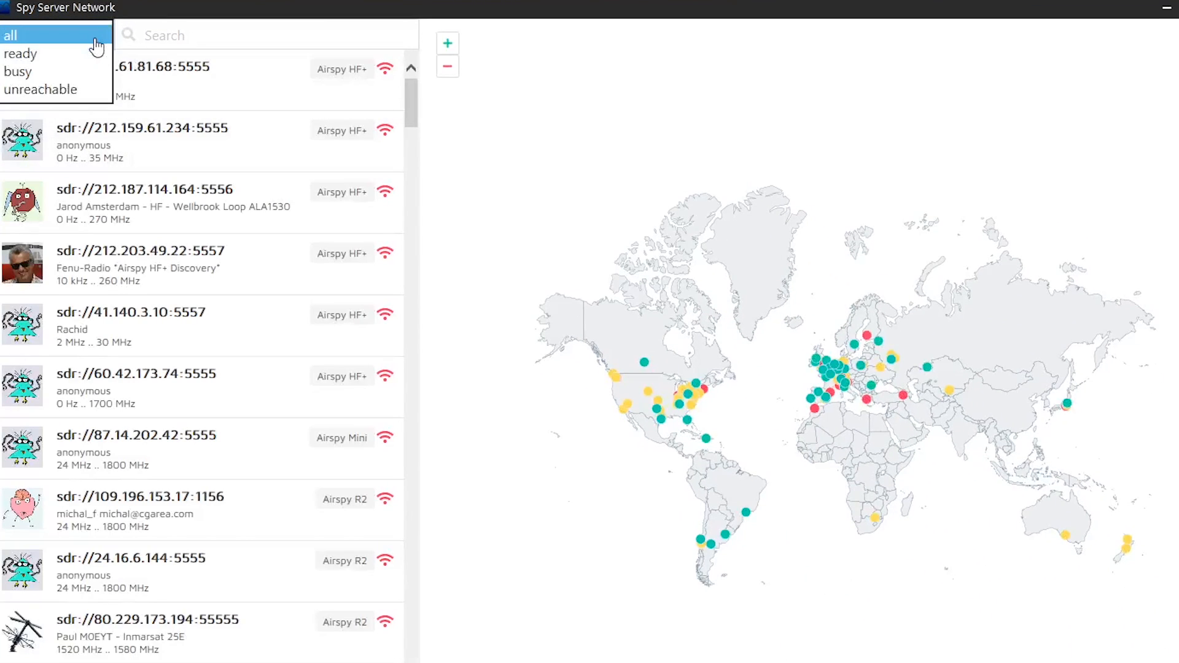
{"action": "left_click", "coordinate": [70, 58]}
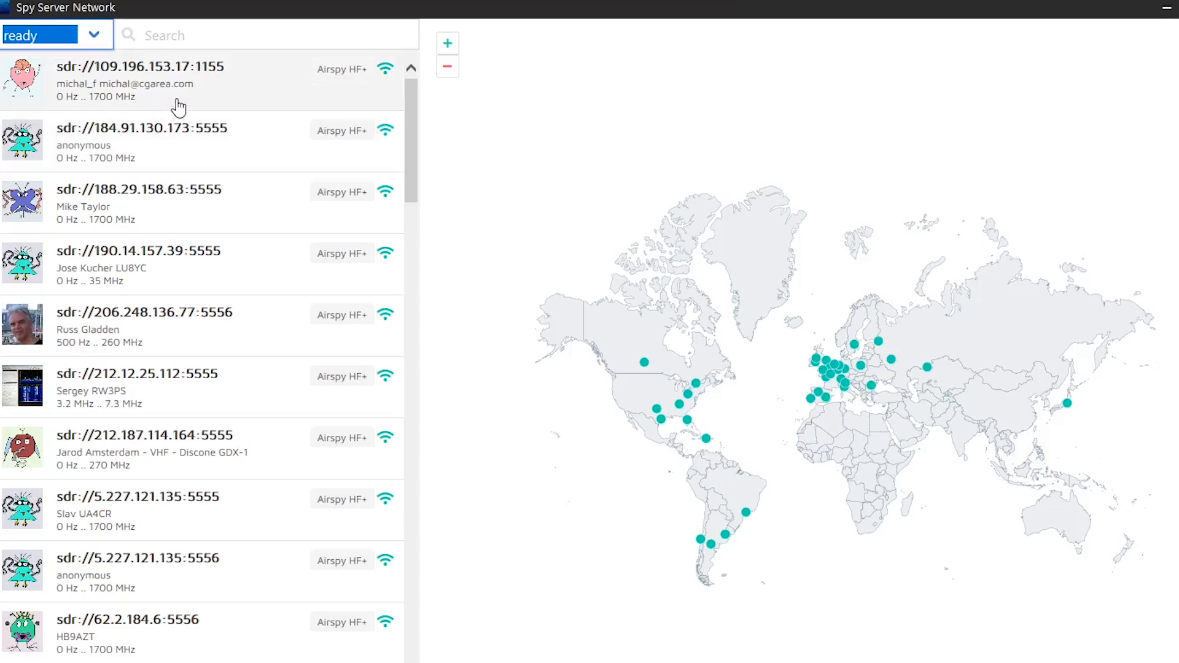
Find the ready RTL-SDR server at sdr://2.234.146.27:5555 and launch it in SDR#
{"action": "scroll", "coordinate": [178, 122], "scroll_direction": "down", "scroll_amount": 20}
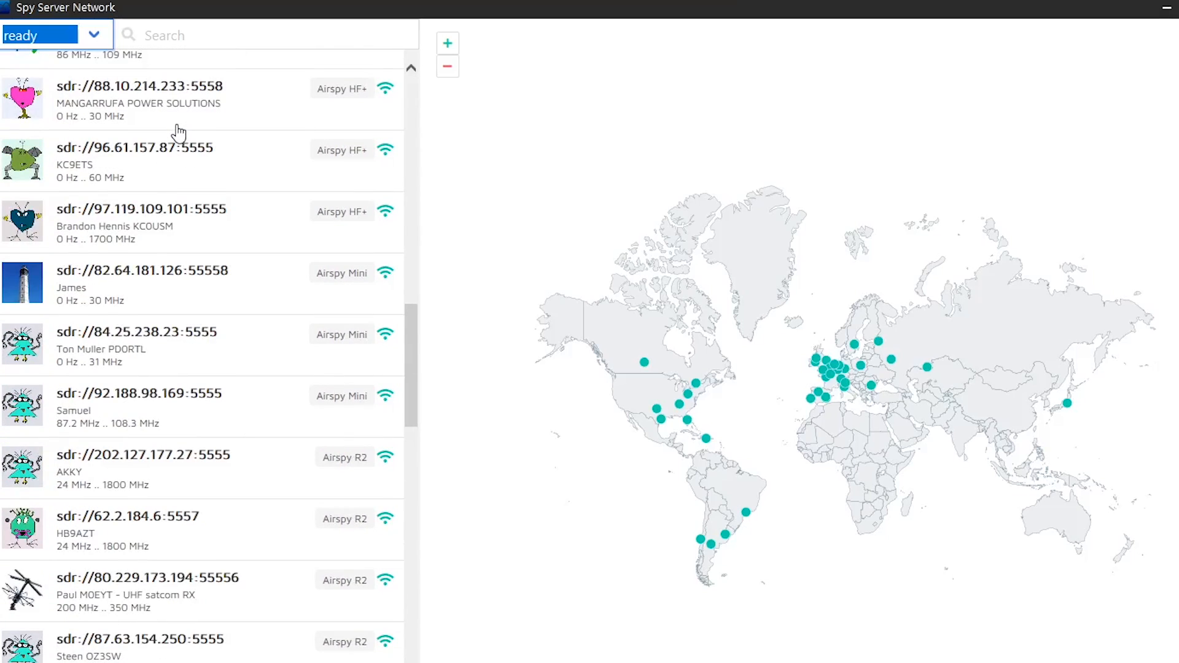
{"action": "scroll", "coordinate": [178, 135], "scroll_direction": "down", "scroll_amount": 1}
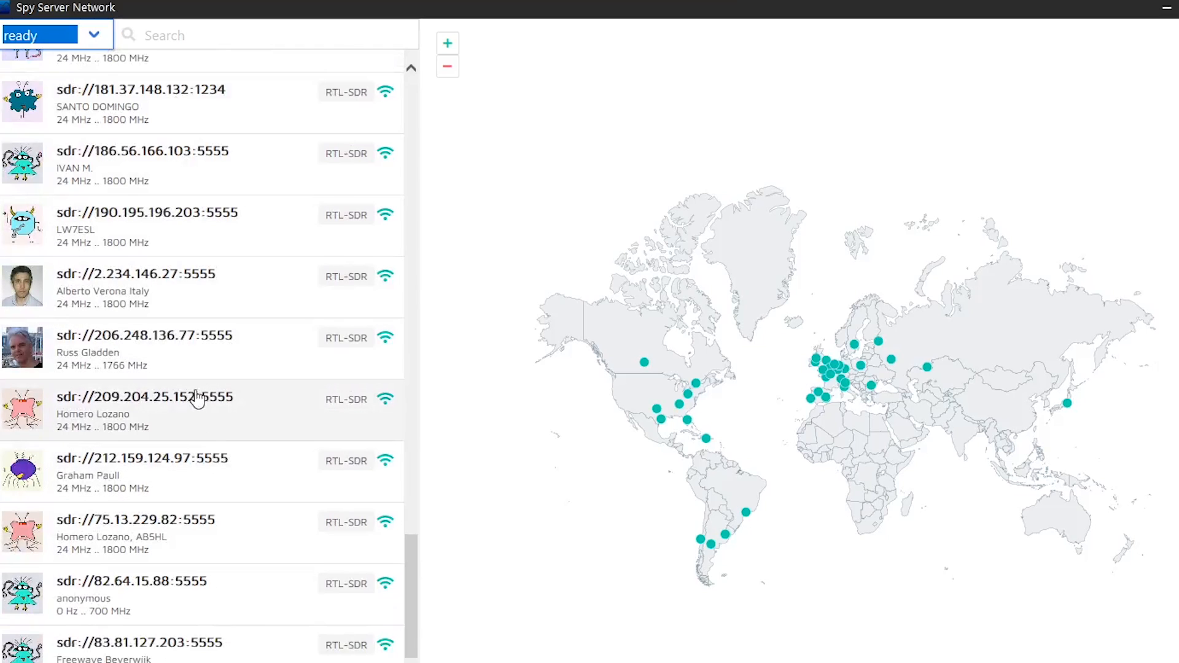
{"action": "left_click", "coordinate": [155, 303]}
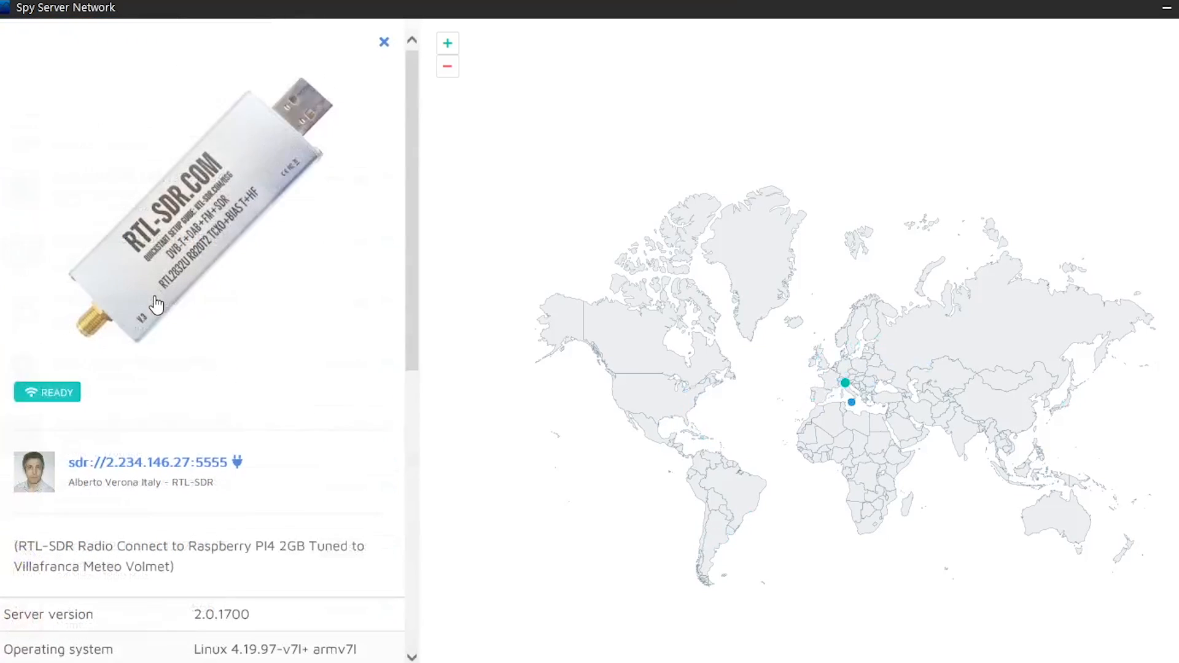
{"action": "left_click", "coordinate": [153, 465]}
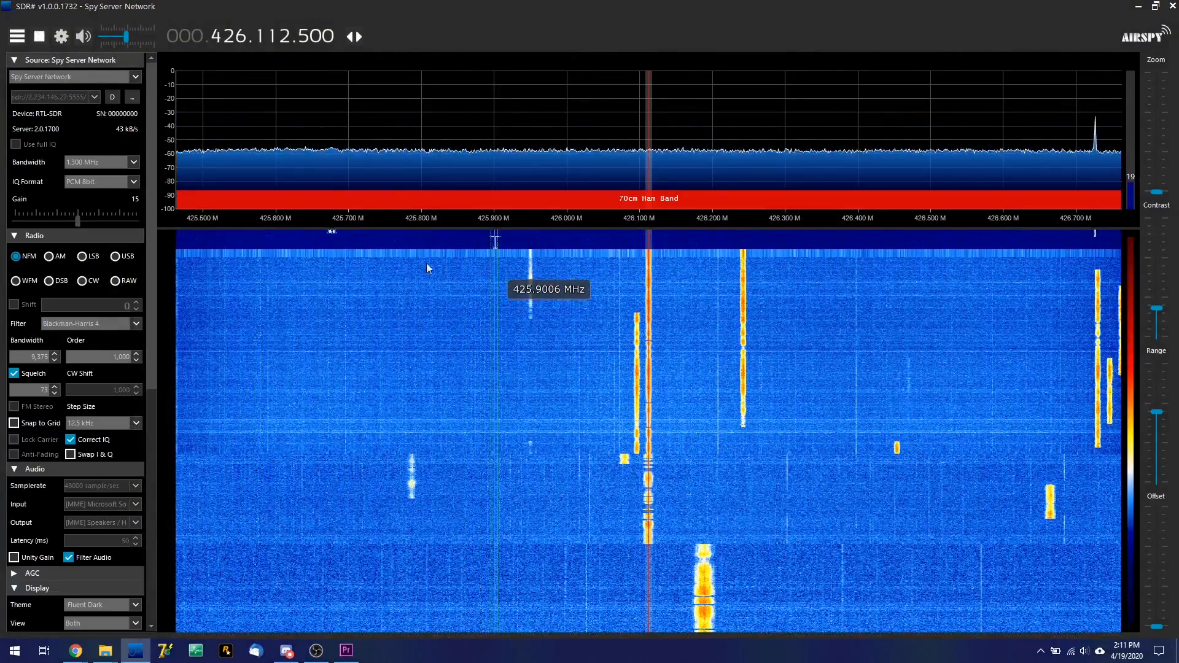
Tune the receiver to the signals near 425.676 MHz and 425.9 MHz
{"action": "left_click", "coordinate": [331, 249]}
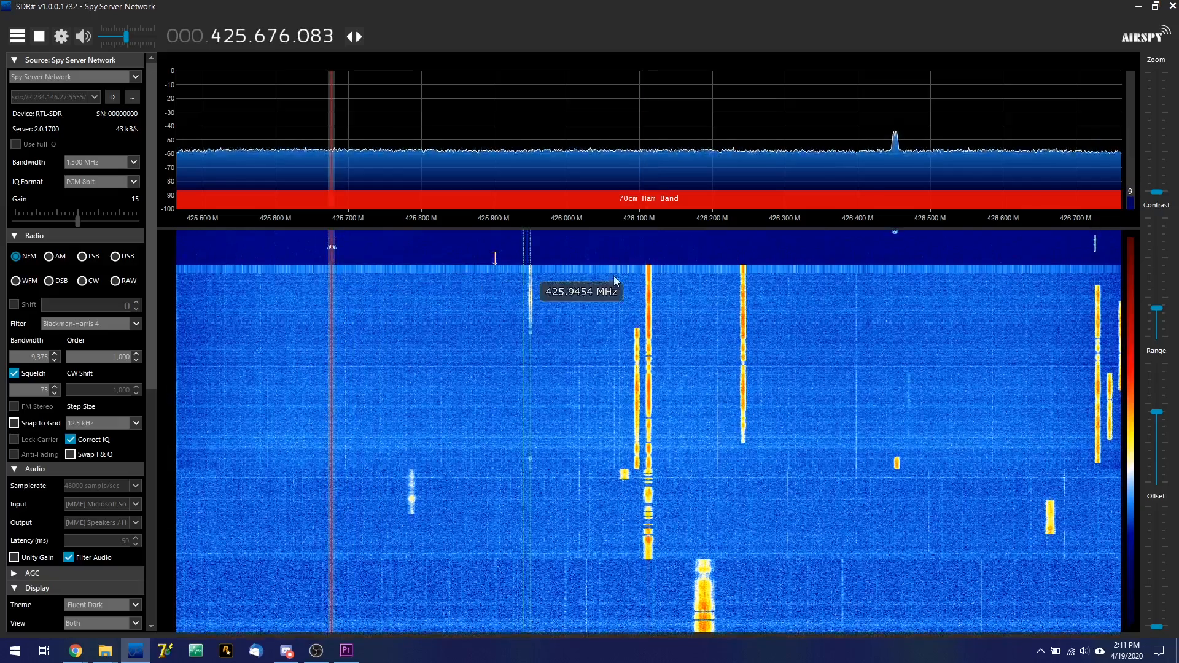
{"action": "left_click", "coordinate": [495, 242]}
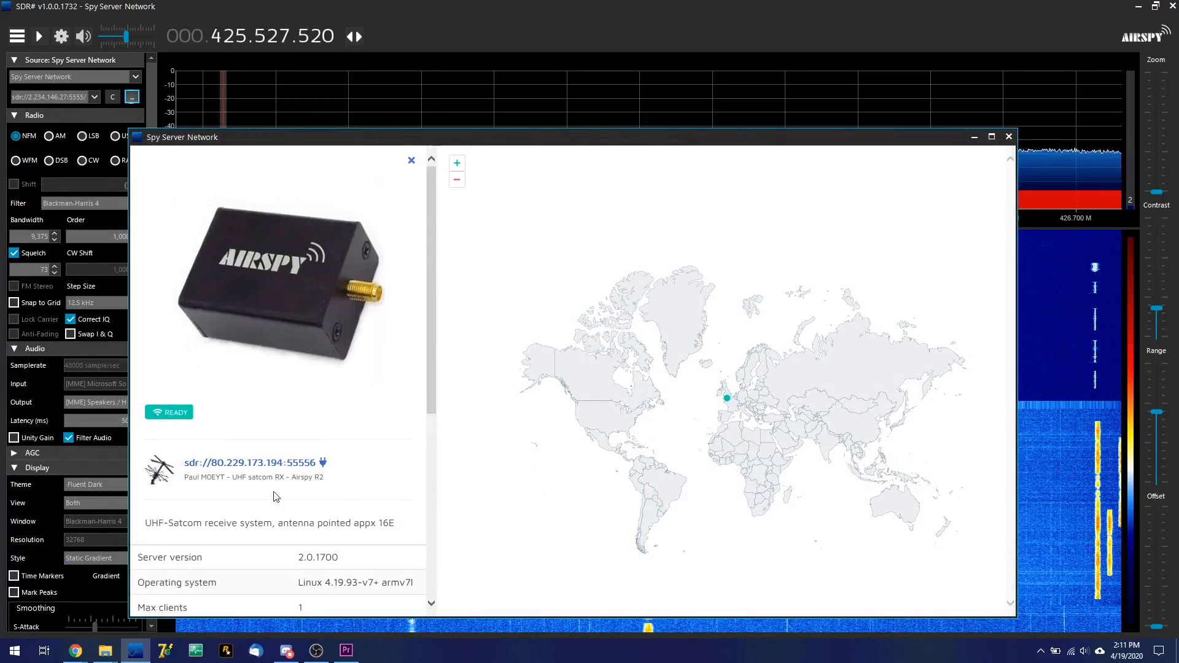
Launch the UHF satcom Airspy R2 server at sdr://80.229.173.194:55556 in SDR#
{"action": "left_click", "coordinate": [279, 466]}
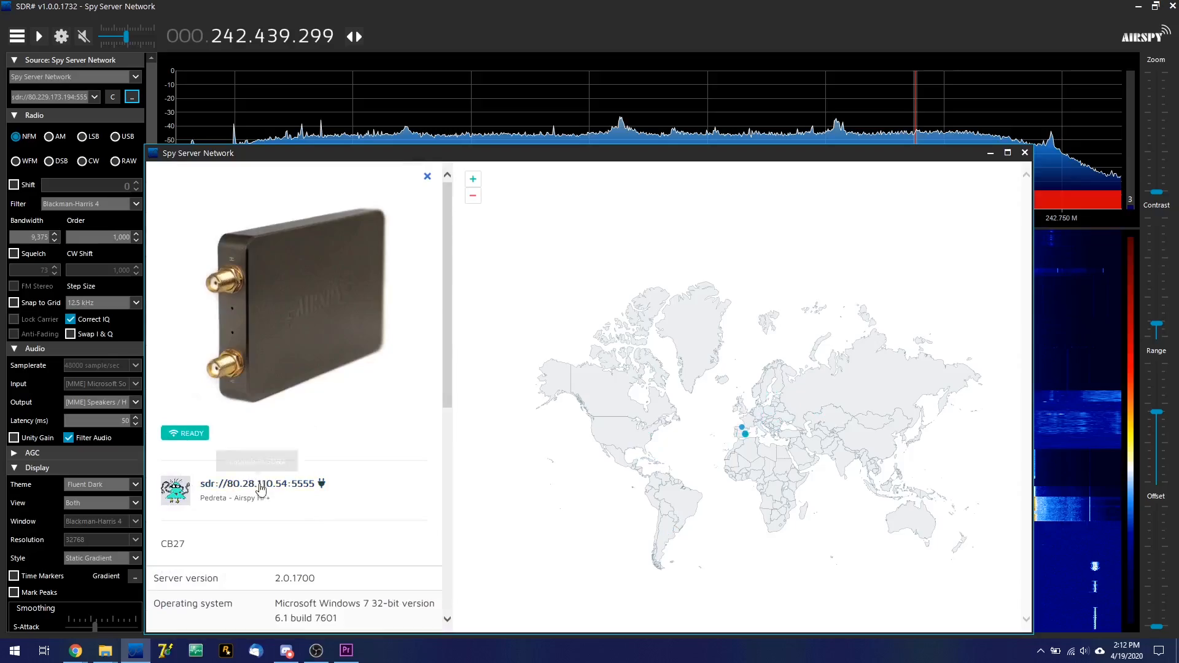
{"action": "left_click", "coordinate": [270, 480]}
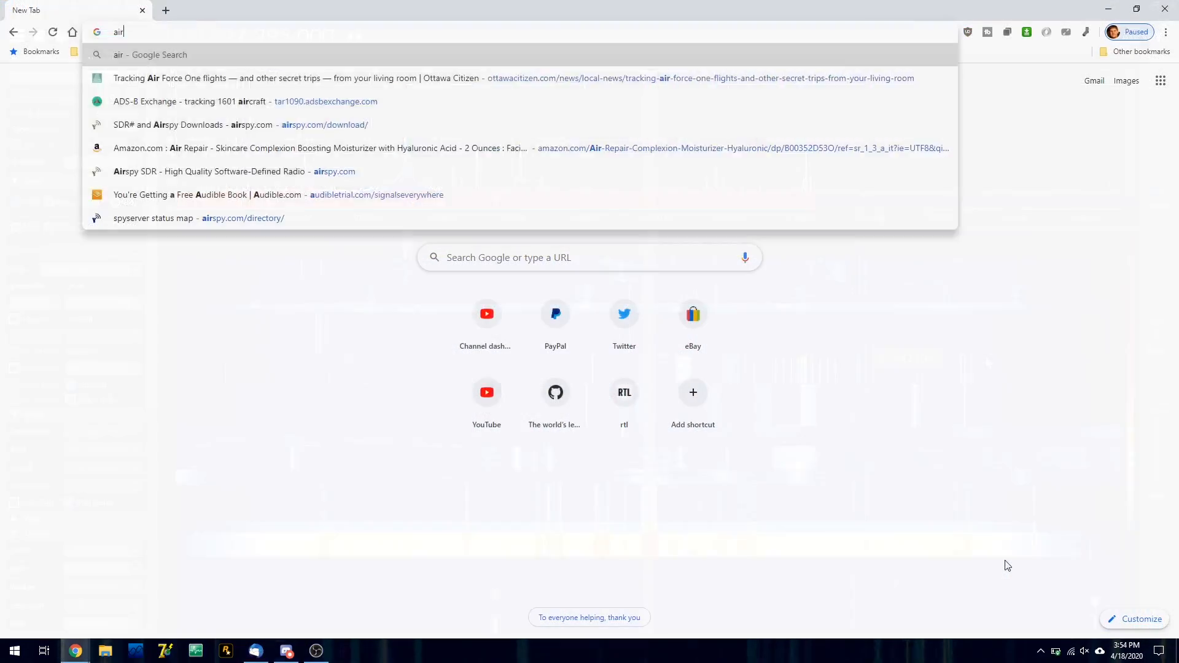
Go to the Airspy download page in the browser and save the Windows SDR Software Package zip to the Desktop
{"action": "type", "text": "spy.com"}
{"action": "key", "text": "Return"}
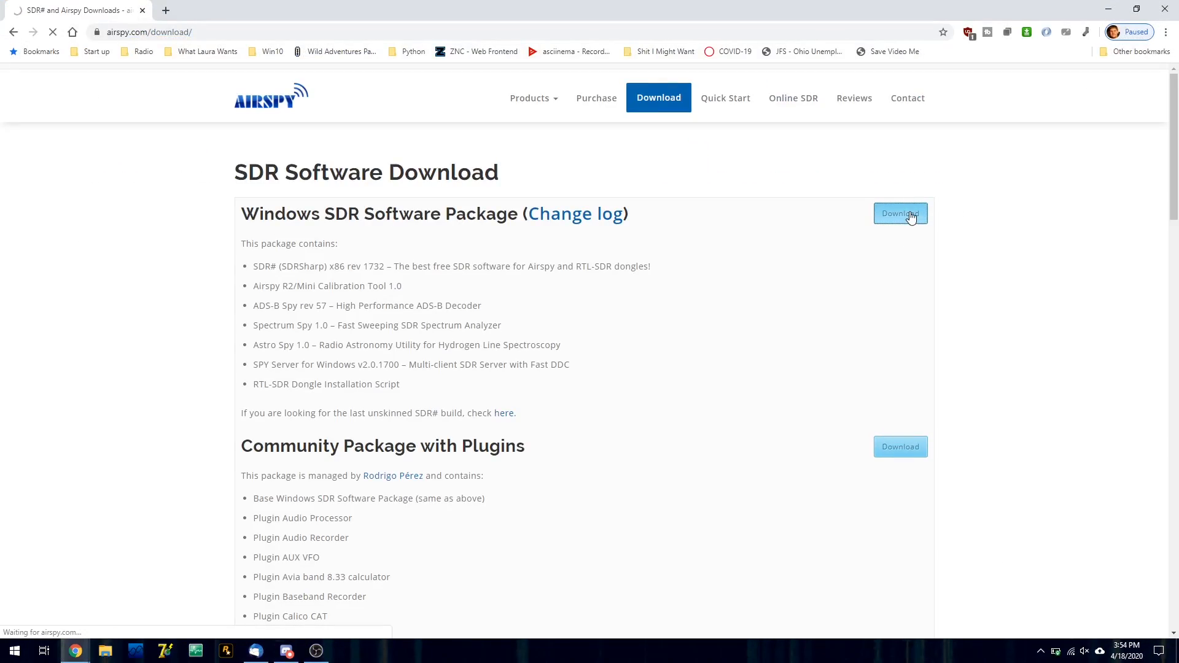
{"action": "left_click", "coordinate": [906, 216]}
{"action": "scroll", "coordinate": [49, 135], "scroll_direction": "up", "scroll_amount": 2}
{"action": "left_click", "coordinate": [47, 92]}
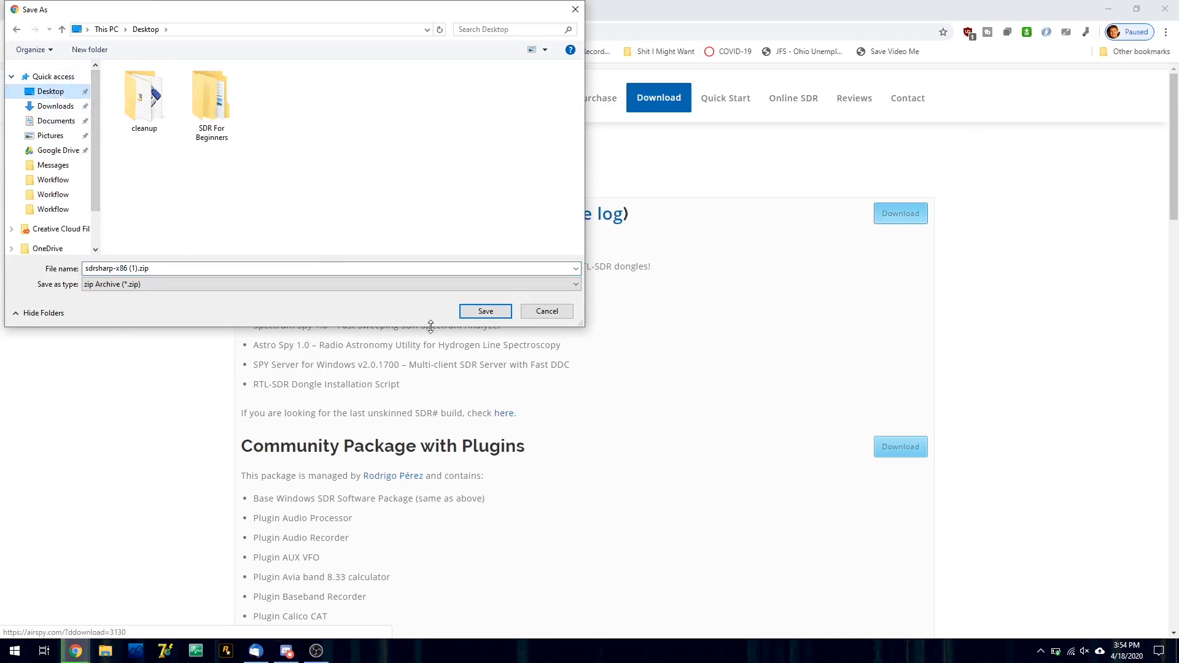
{"action": "left_click", "coordinate": [473, 311]}
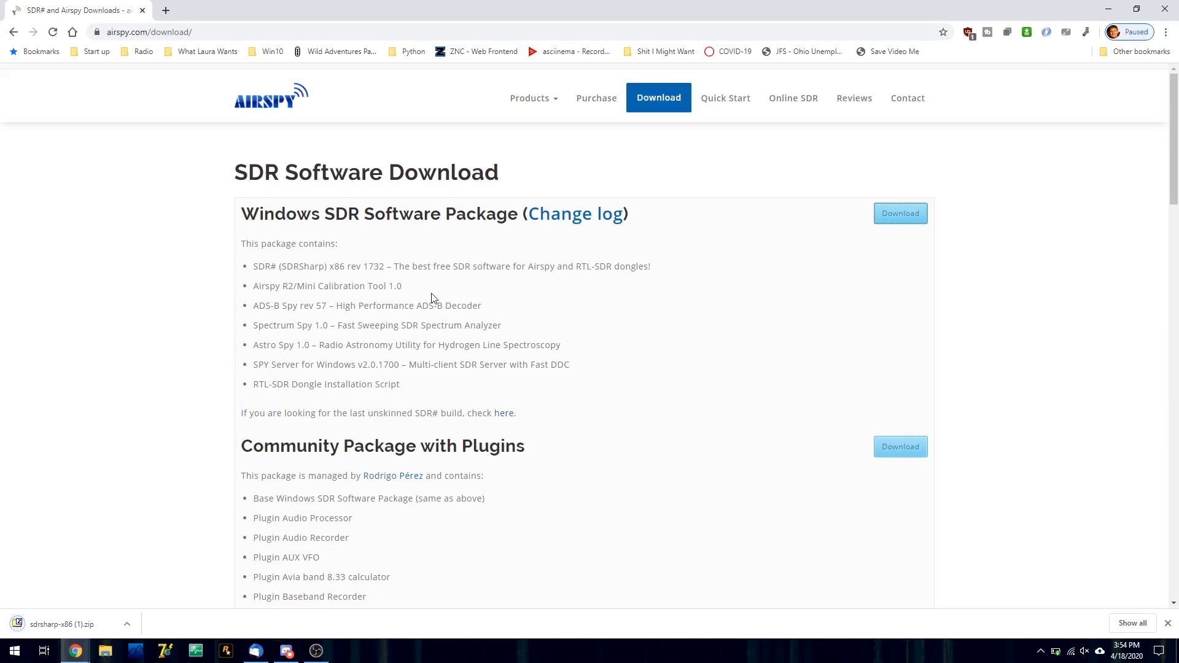
Open the downloaded sdrsharp-x86 (1).zip and extract all its files to a Desktop folder named sdr
{"action": "left_click", "coordinate": [54, 621]}
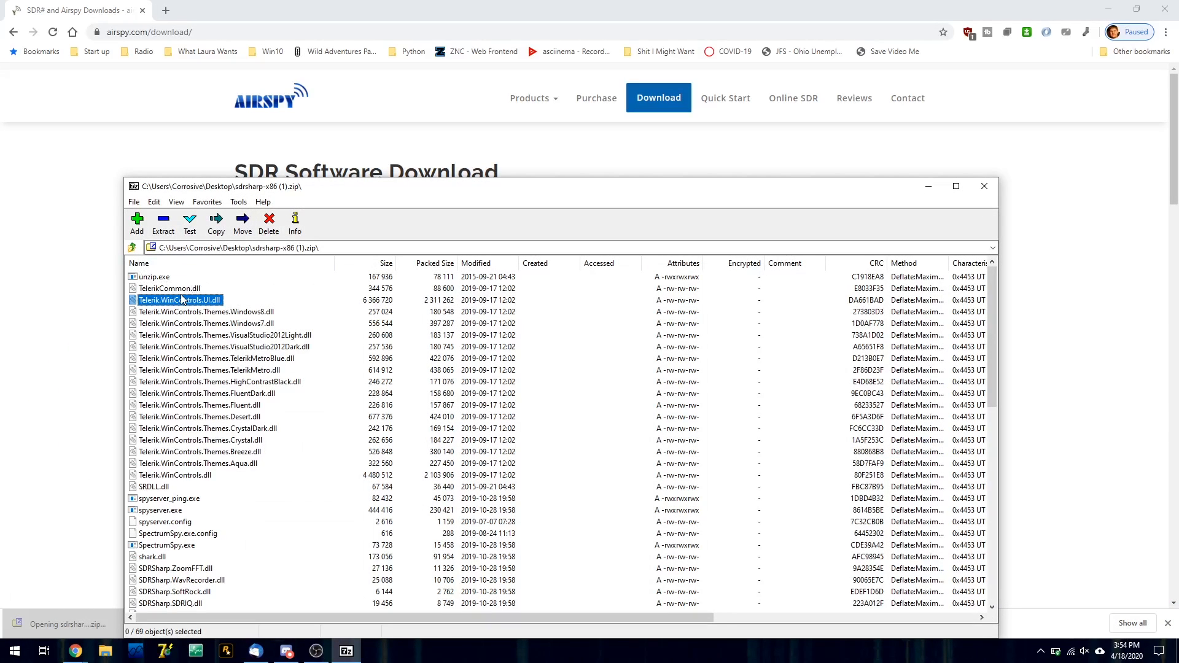
{"action": "key", "text": "ctrl+a"}
{"action": "left_click", "coordinate": [161, 225]}
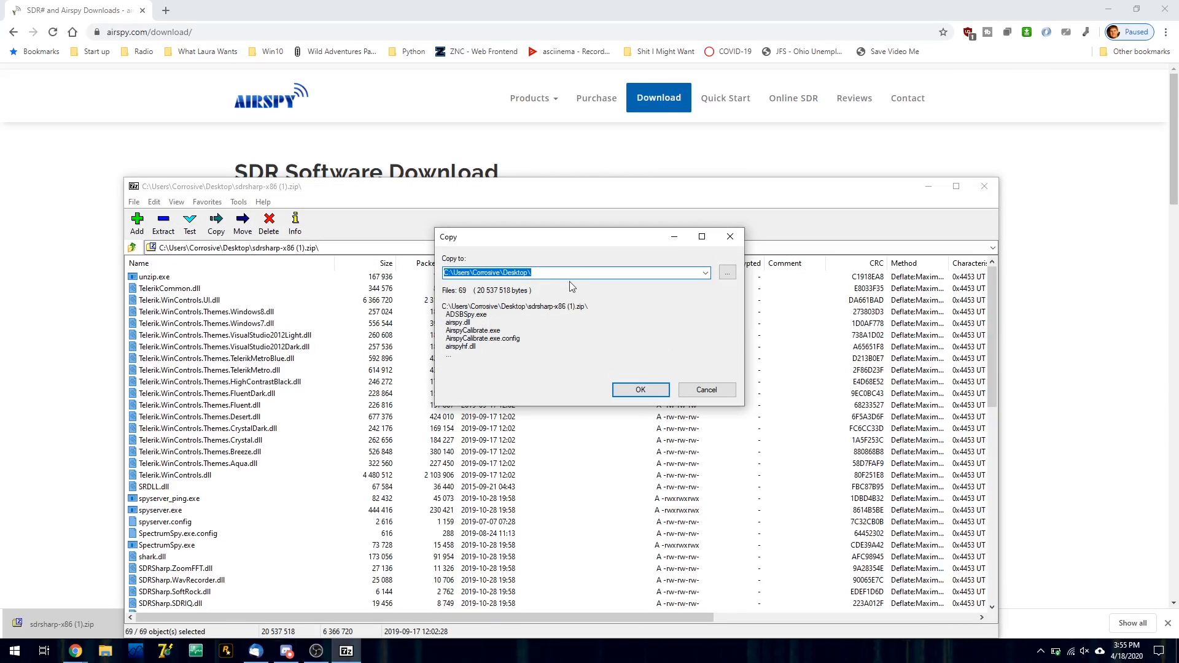
{"action": "left_click", "coordinate": [564, 275]}
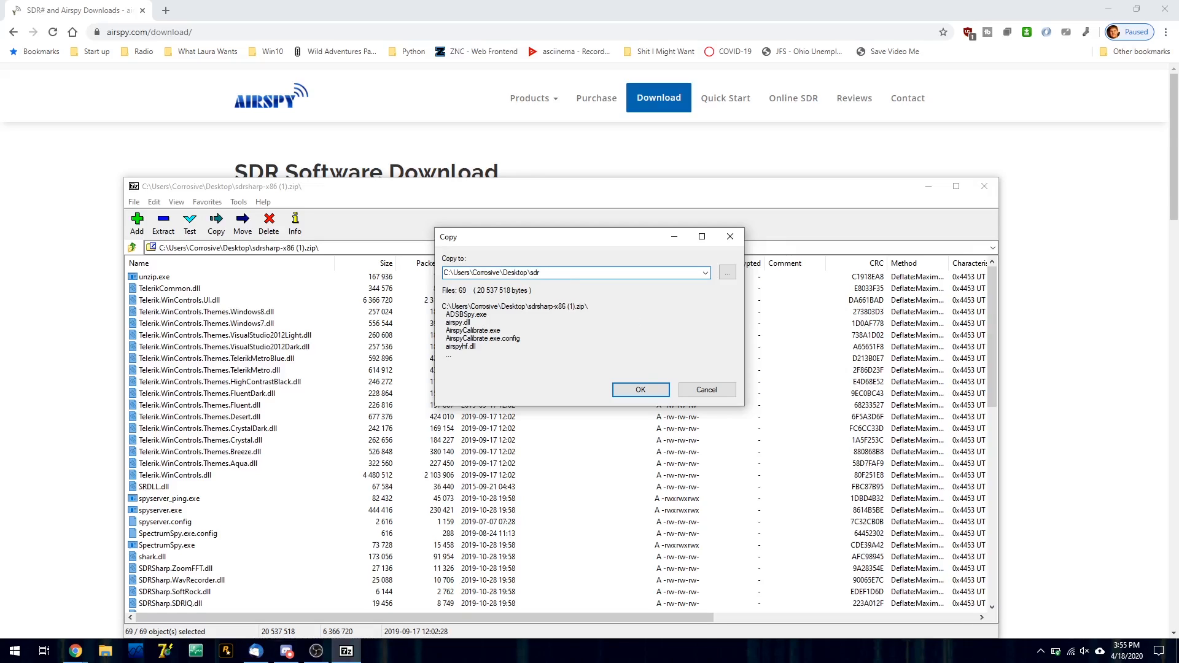
{"action": "key", "text": "ctrl+a"}
{"action": "key", "text": "Return"}
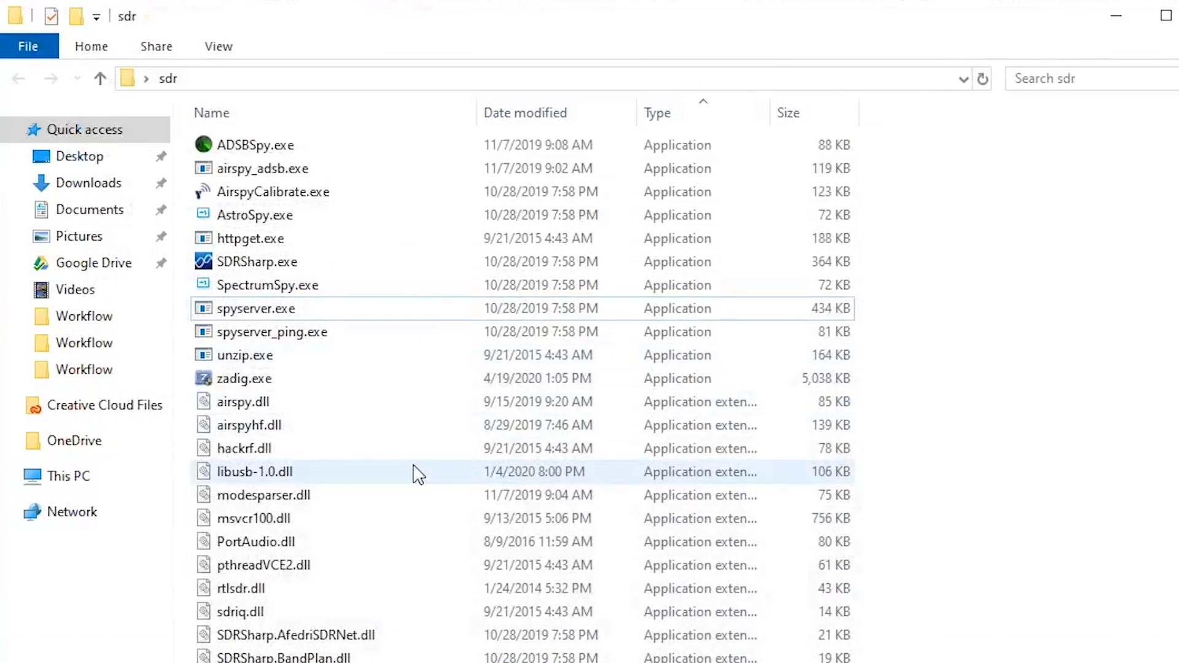
Open spyserver.config from the sdr folder in Notepad without making it the default app for .config files
{"action": "scroll", "coordinate": [418, 475], "scroll_direction": "down", "scroll_amount": 10}
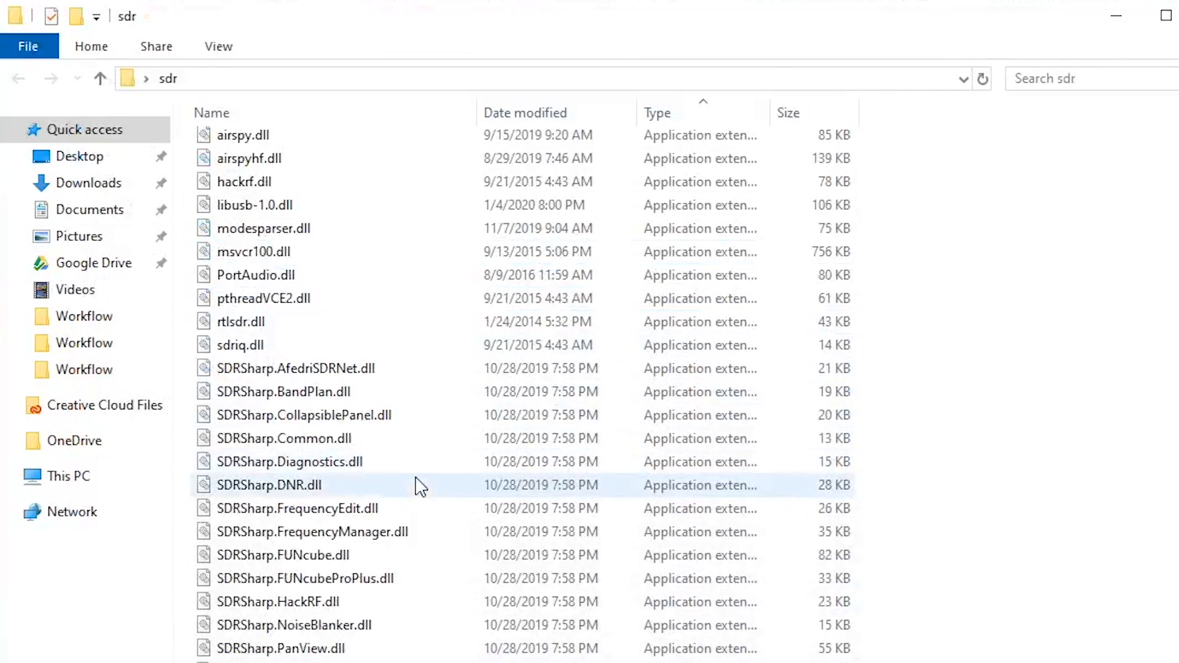
{"action": "scroll", "coordinate": [421, 500], "scroll_direction": "down", "scroll_amount": 6}
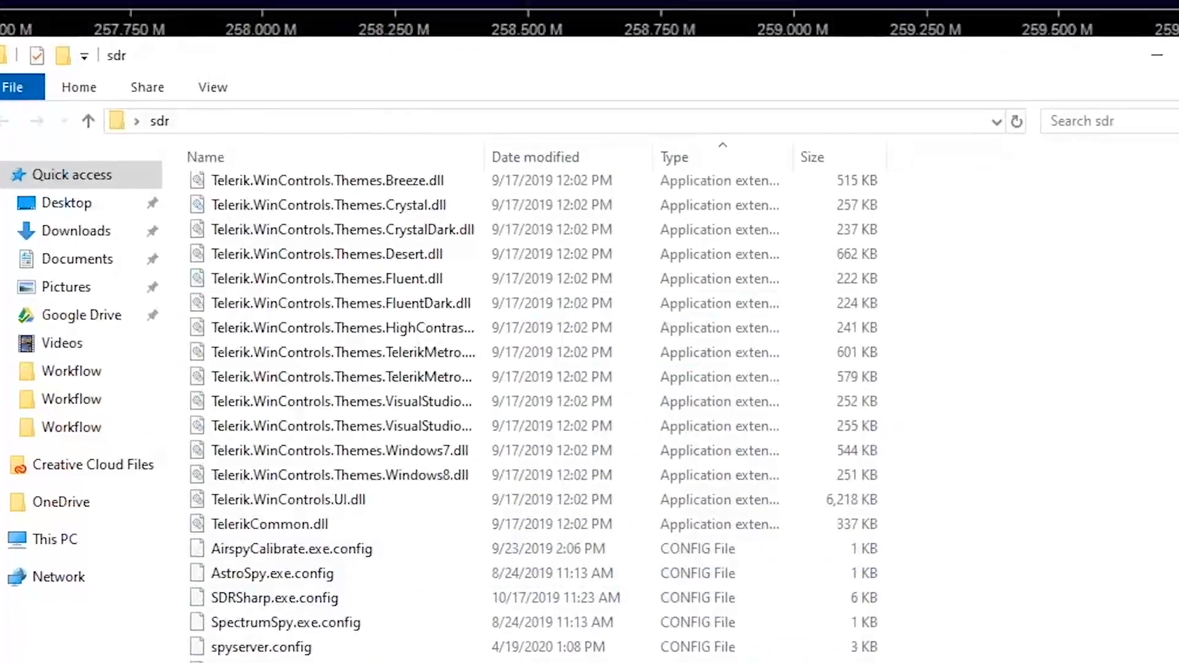
{"action": "double_click", "coordinate": [268, 660]}
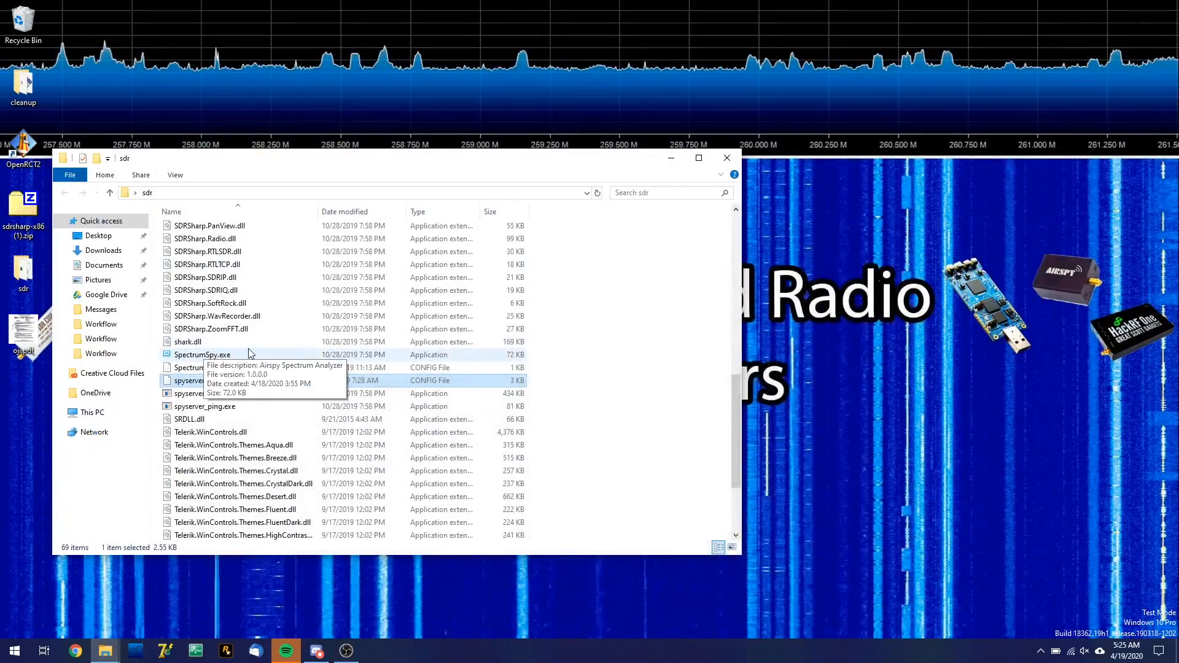
{"action": "scroll", "coordinate": [250, 353], "scroll_direction": "up", "scroll_amount": 10}
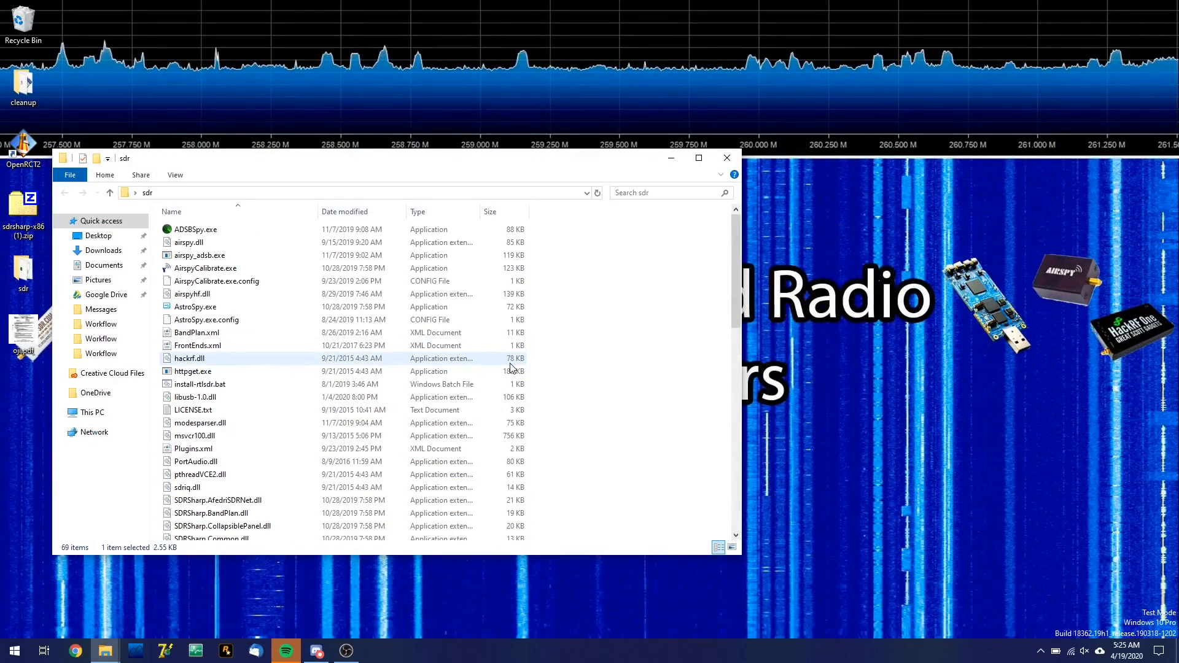
{"action": "scroll", "coordinate": [511, 367], "scroll_direction": "down", "scroll_amount": 9}
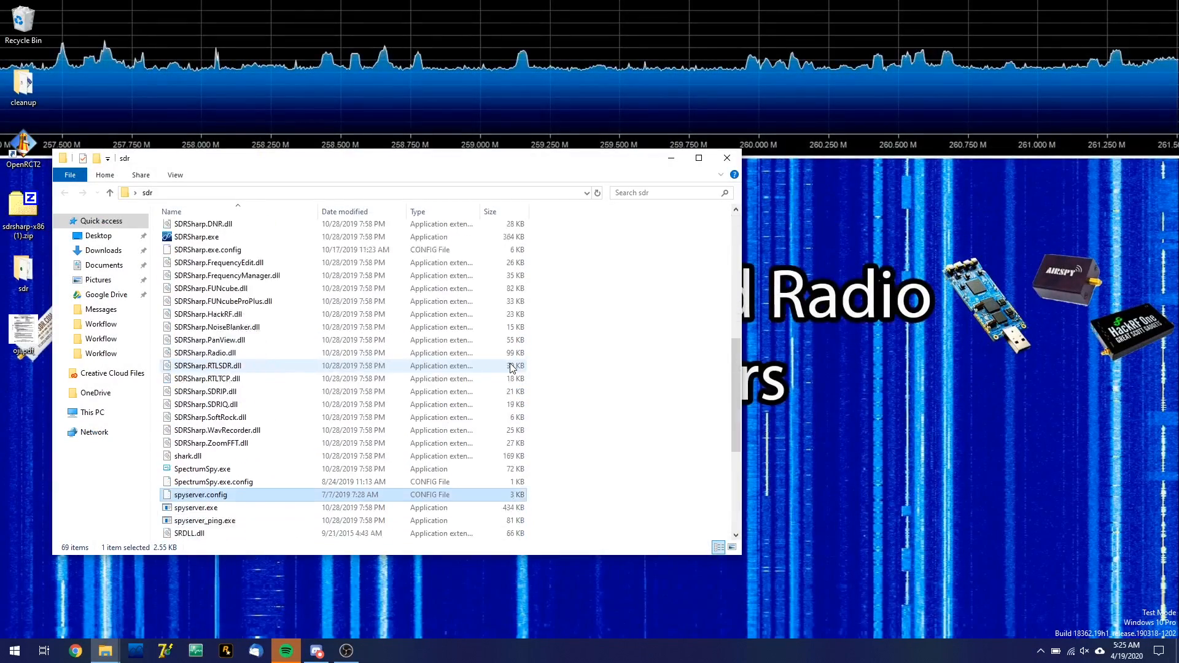
{"action": "scroll", "coordinate": [510, 367], "scroll_direction": "down", "scroll_amount": 1}
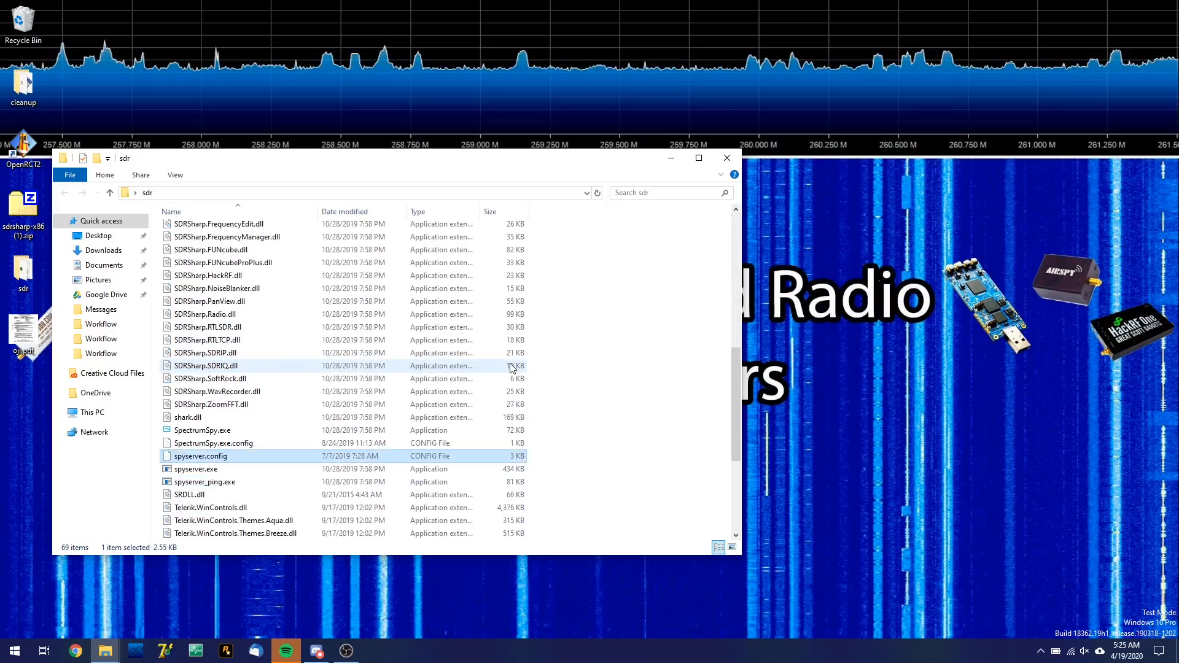
{"action": "right_click", "coordinate": [209, 459]}
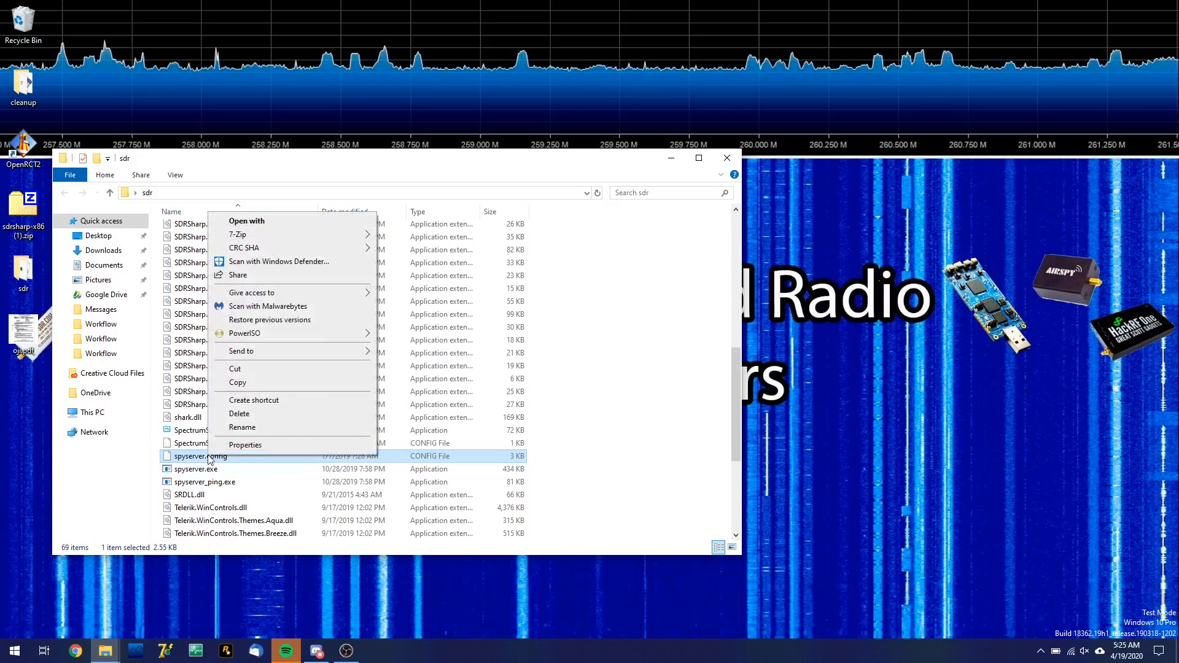
{"action": "left_click", "coordinate": [241, 224]}
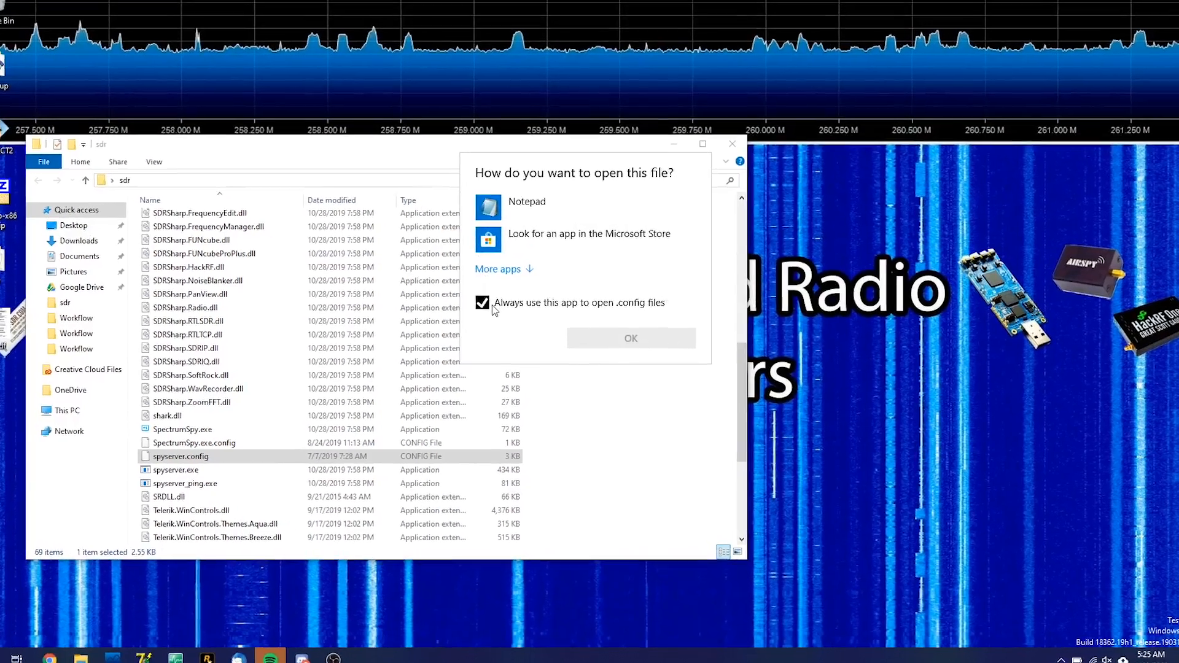
{"action": "left_click", "coordinate": [488, 309]}
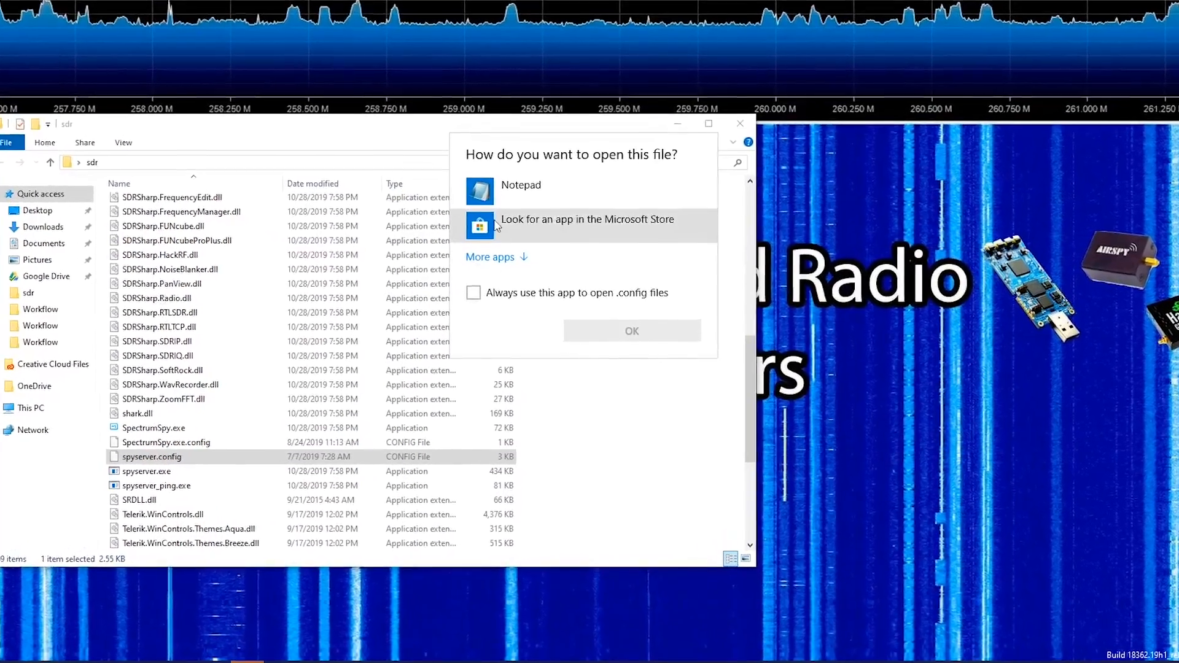
{"action": "left_click", "coordinate": [522, 185]}
{"action": "left_click", "coordinate": [599, 331]}
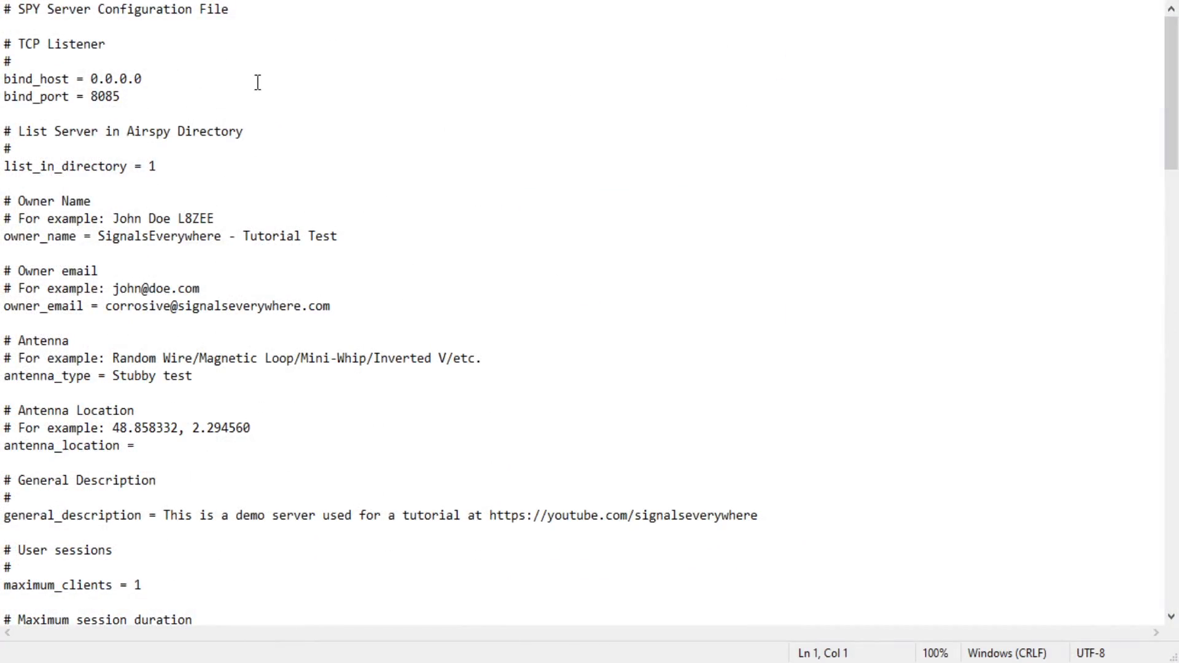
Review the bind_host and bind_port lines in the TCP Listener section of the configuration file
{"action": "double_click", "coordinate": [102, 75]}
{"action": "left_click", "coordinate": [101, 77]}
{"action": "left_click_drag", "start_coordinate": [3, 80], "coordinate": [192, 85]}
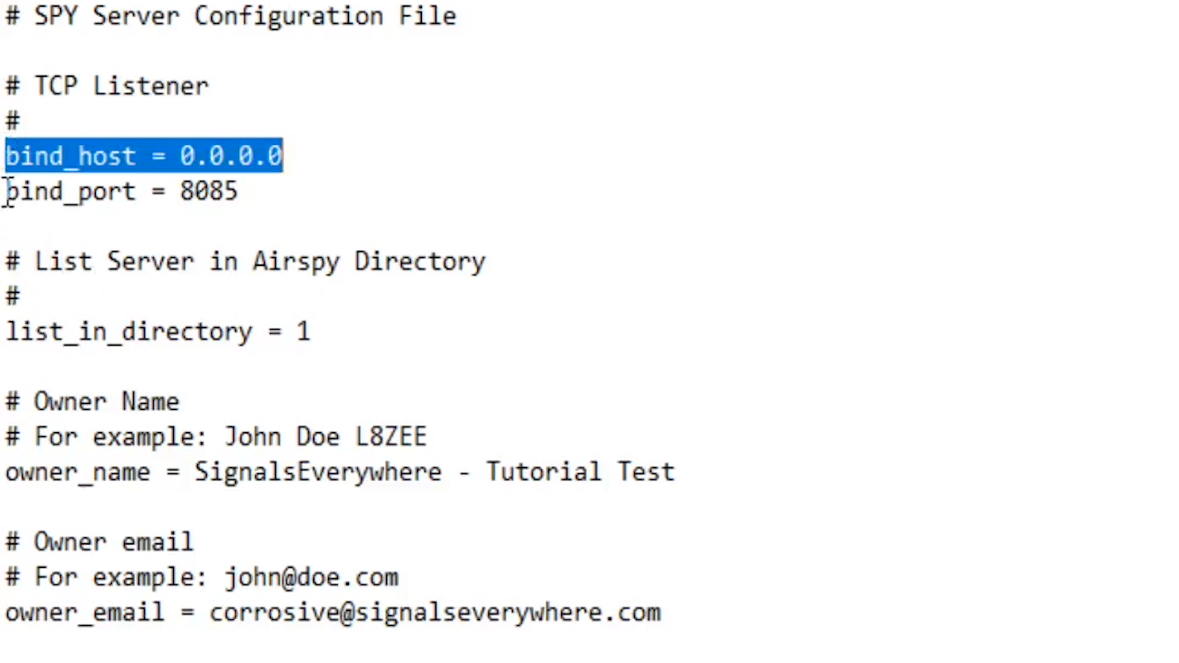
{"action": "left_click", "coordinate": [7, 191]}
{"action": "left_click_drag", "start_coordinate": [8, 191], "coordinate": [236, 195]}
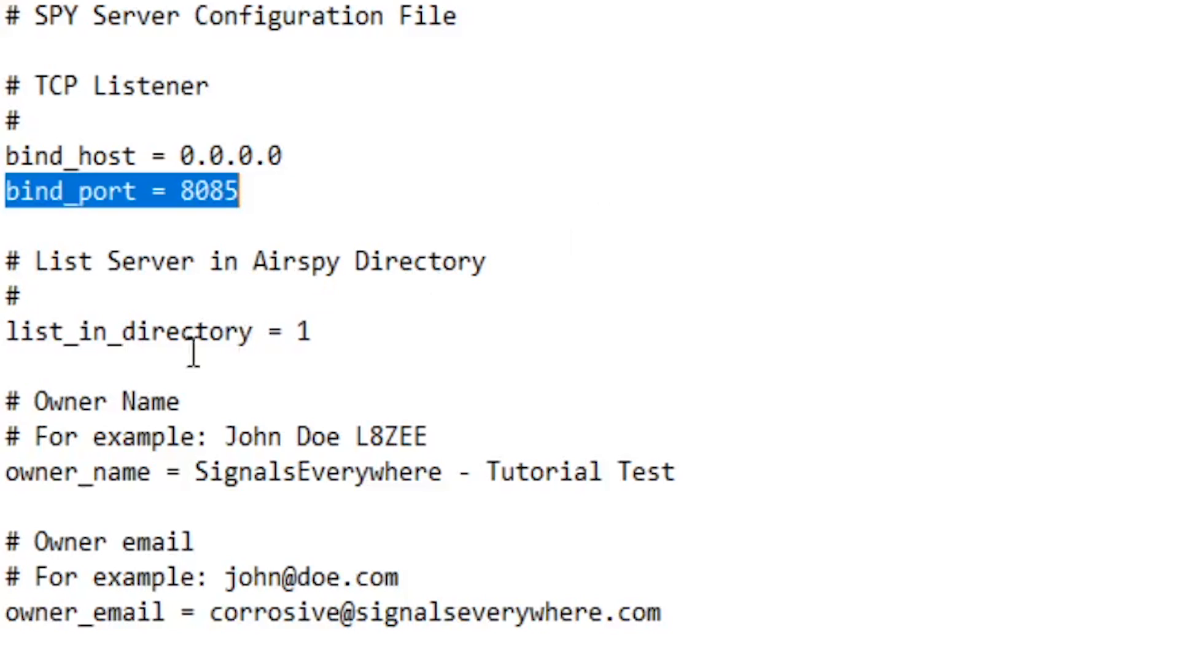
Try 0 as the list_in_directory value and restore it to 1
{"action": "left_click_drag", "start_coordinate": [6, 334], "coordinate": [346, 331]}
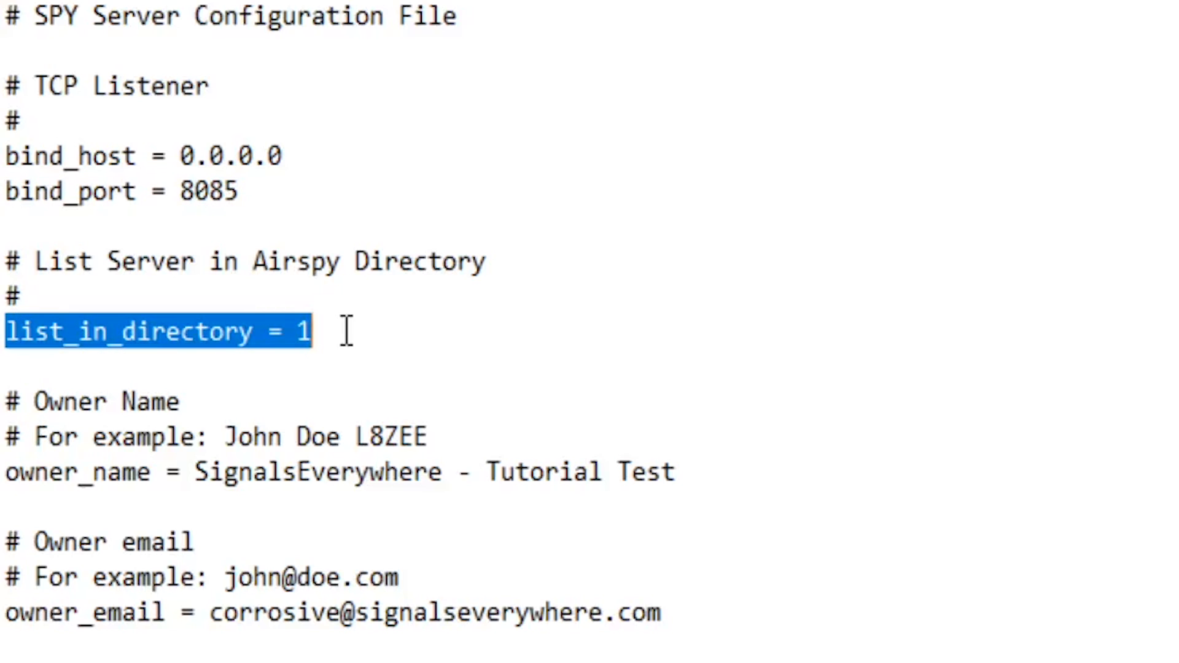
{"action": "left_click", "coordinate": [347, 331]}
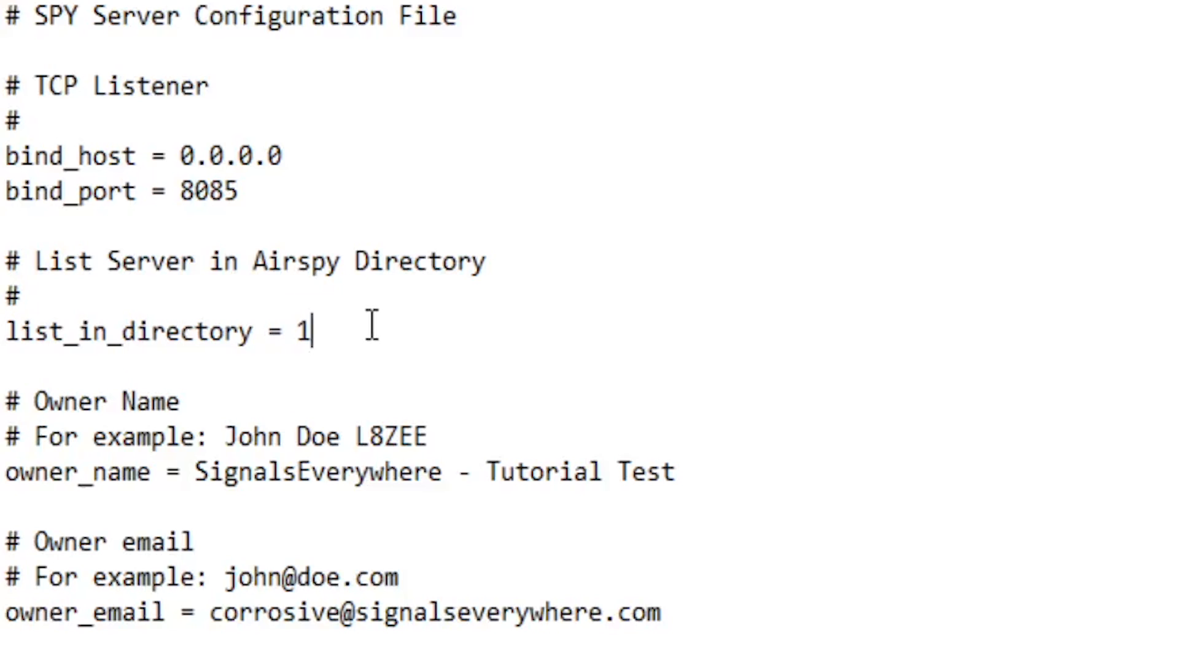
{"action": "key", "text": "BackSpace"}
{"action": "type", "text": "0"}
{"action": "key", "text": "BackSpace"}
{"action": "type", "text": "1"}
Review the owner, antenna, description, client control, device, sample rate, compression and bandwidth settings in the configuration file
{"action": "left_click_drag", "start_coordinate": [14, 470], "coordinate": [694, 476]}
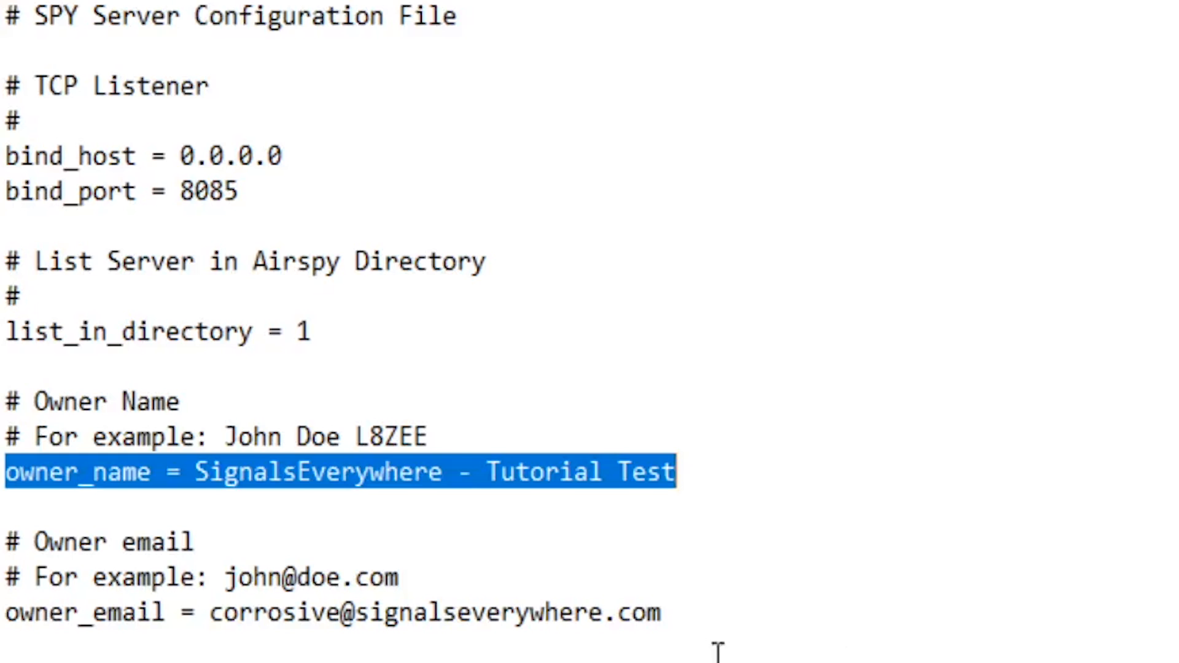
{"action": "left_click_drag", "start_coordinate": [6, 611], "coordinate": [596, 513]}
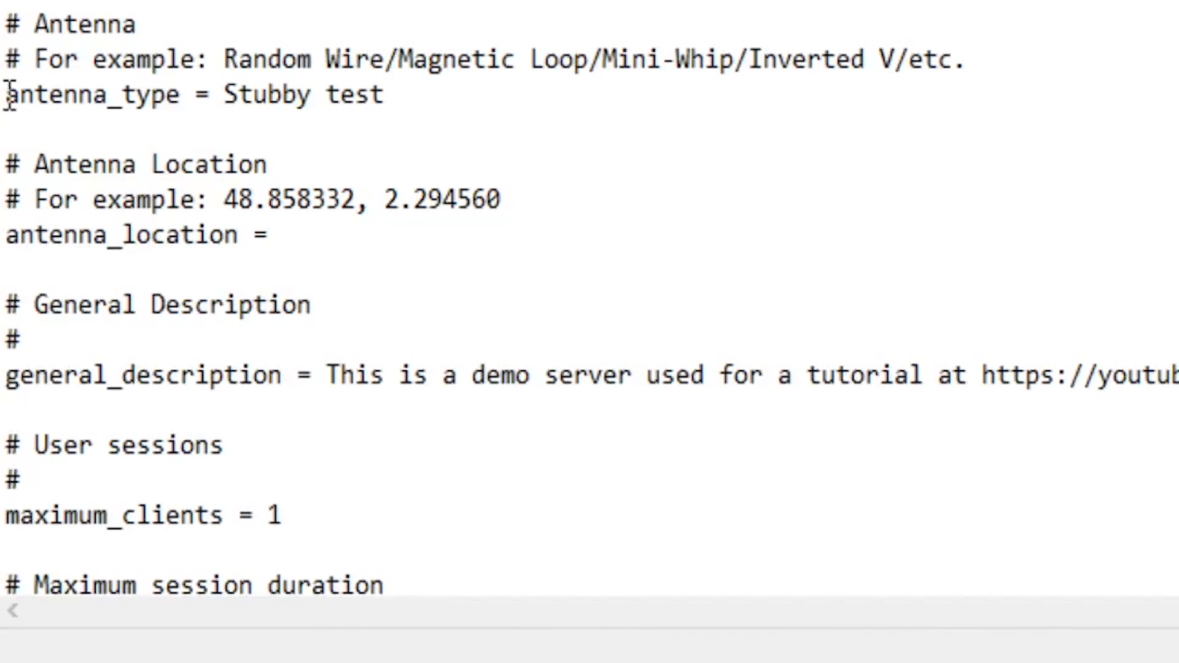
{"action": "left_click_drag", "start_coordinate": [7, 95], "coordinate": [392, 89]}
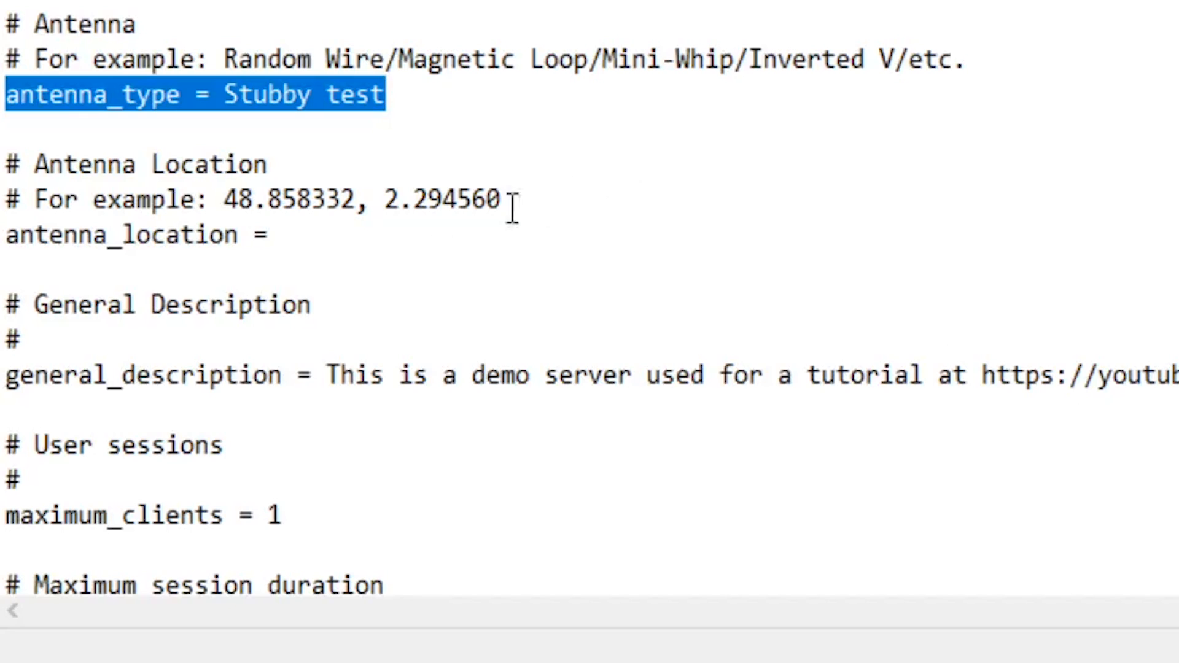
{"action": "left_click_drag", "start_coordinate": [7, 235], "coordinate": [278, 232]}
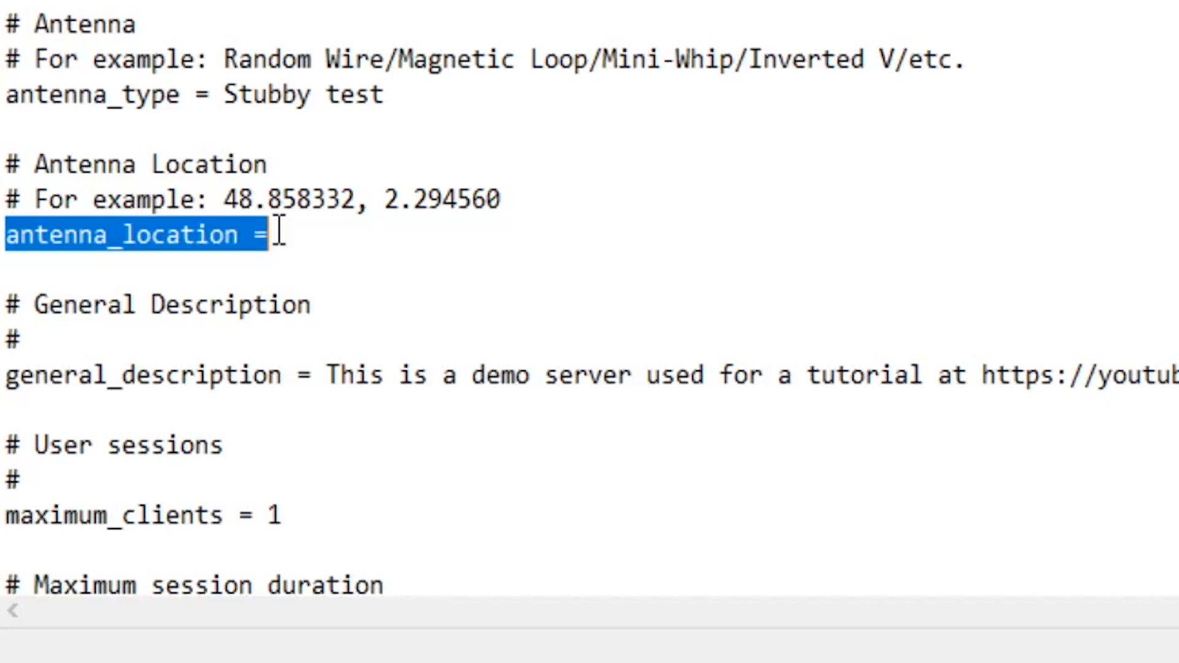
{"action": "left_click_drag", "start_coordinate": [6, 376], "coordinate": [53, 390]}
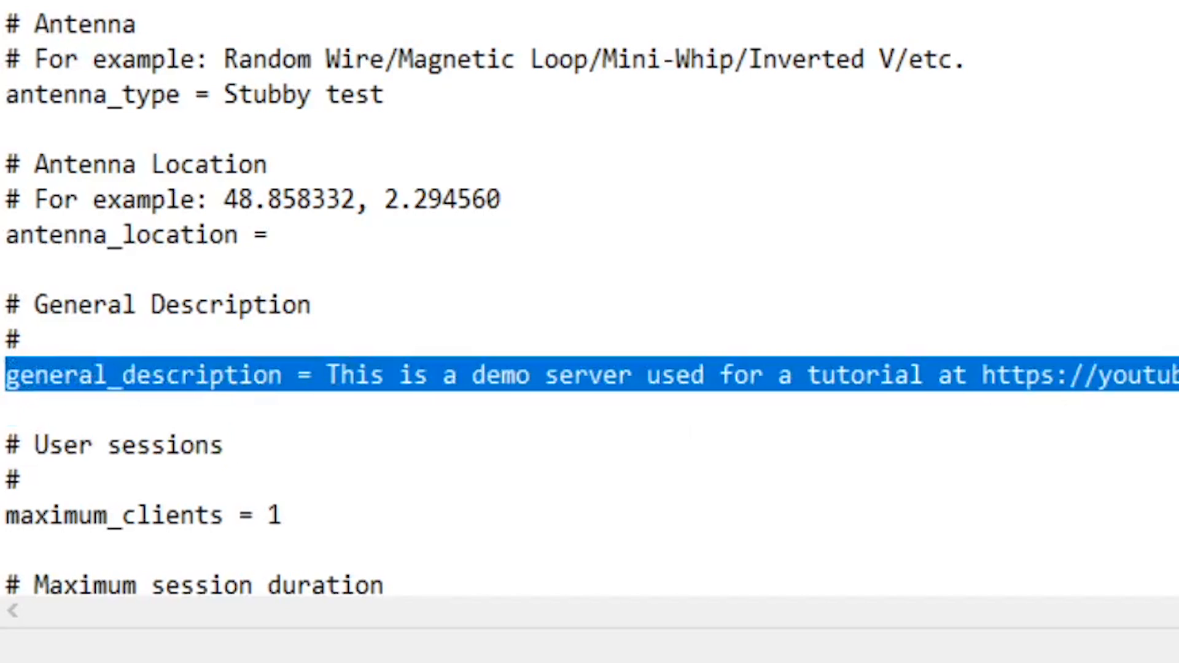
{"action": "scroll", "coordinate": [1134, 489], "scroll_direction": "down", "scroll_amount": 8}
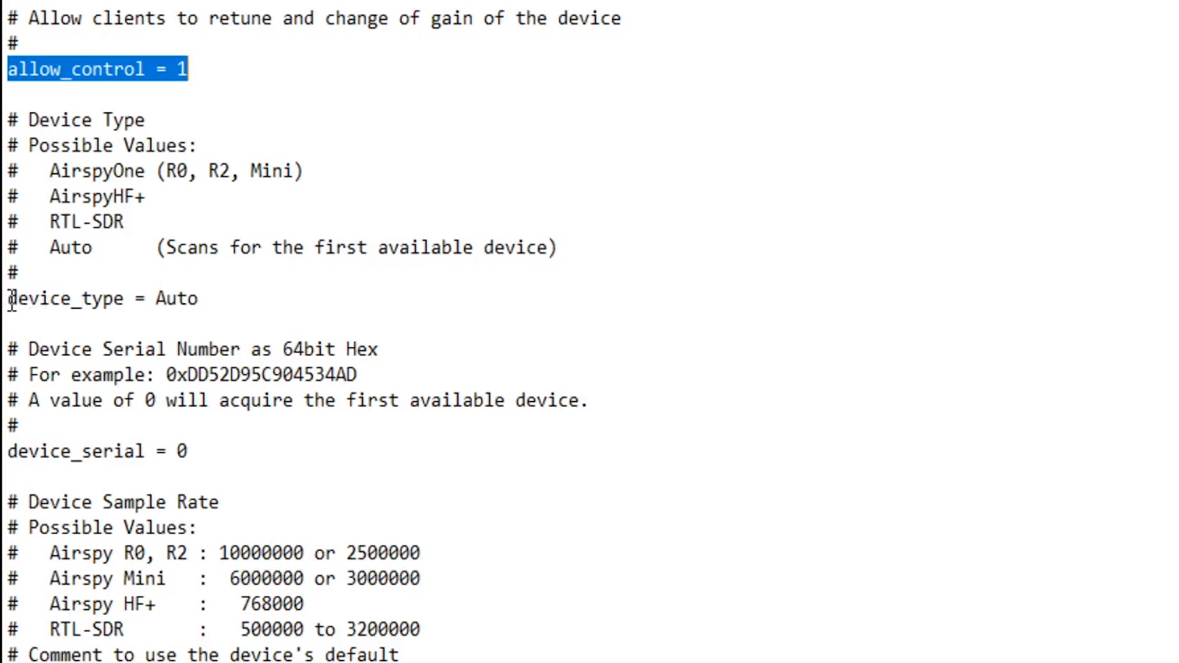
{"action": "scroll", "coordinate": [29, 311], "scroll_direction": "down", "scroll_amount": 8}
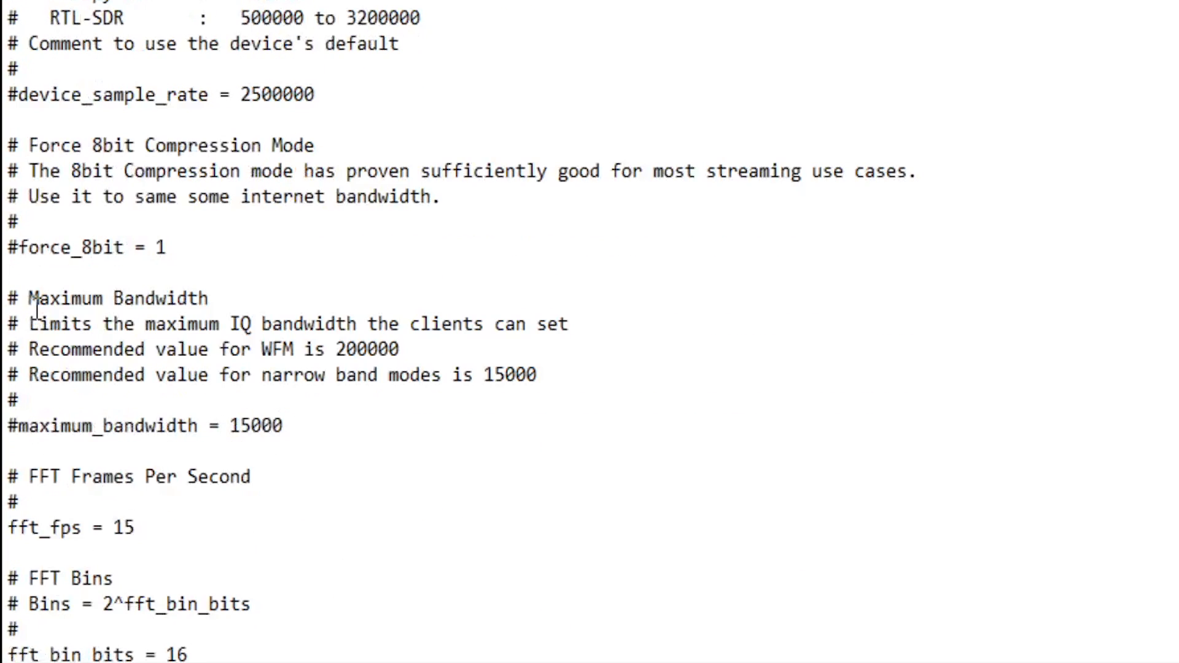
{"action": "scroll", "coordinate": [37, 310], "scroll_direction": "down", "scroll_amount": 15}
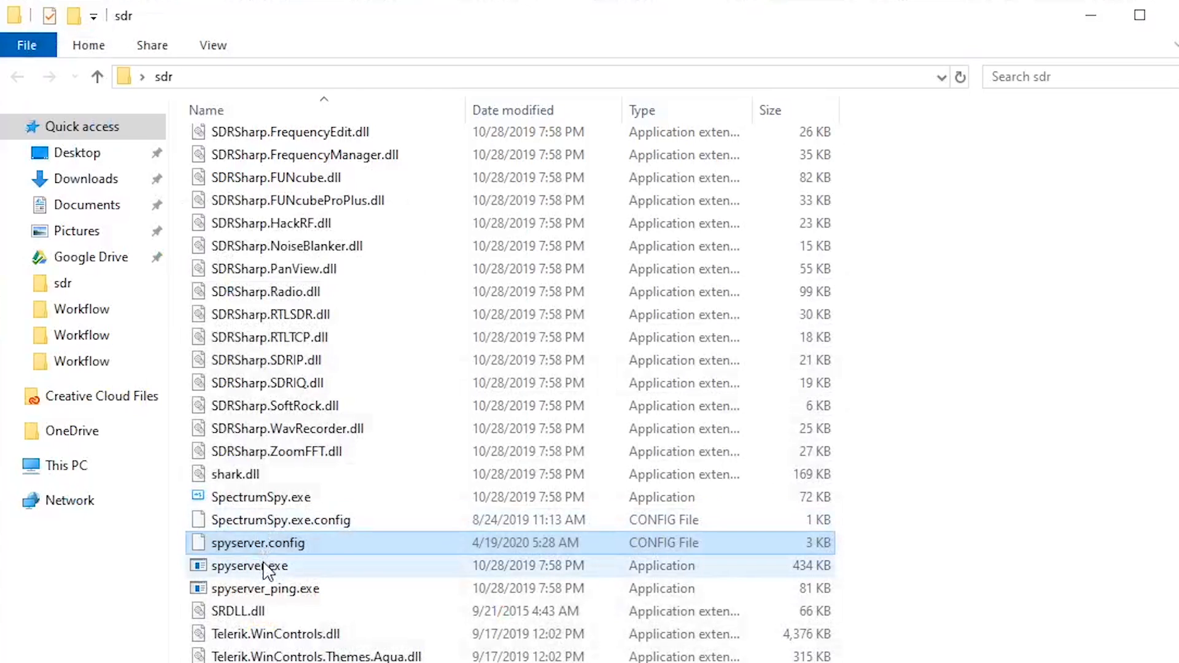
Run spyserver.exe from the sdr folder to start the SPY Server
{"action": "left_click", "coordinate": [264, 571]}
{"action": "double_click", "coordinate": [263, 570]}
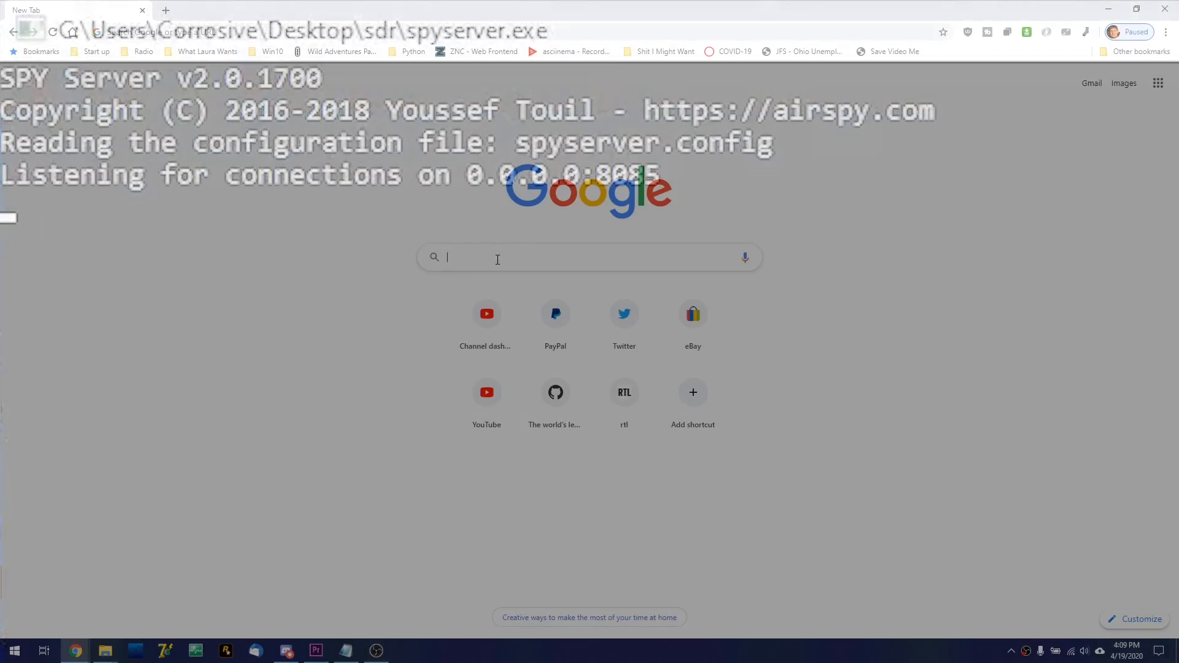
Search the web for port forwarding in Chrome and look through the router guides on portforward.com
{"action": "type", "text": "port forw"}
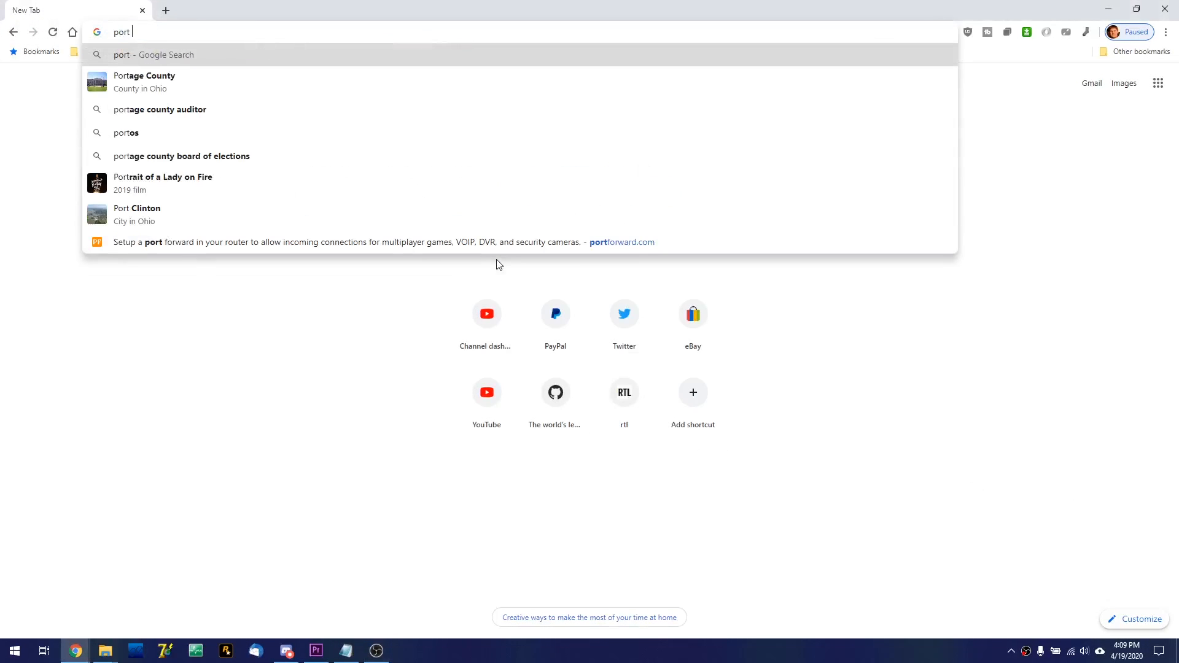
{"action": "type", "text": "arding"}
{"action": "key", "text": "Return"}
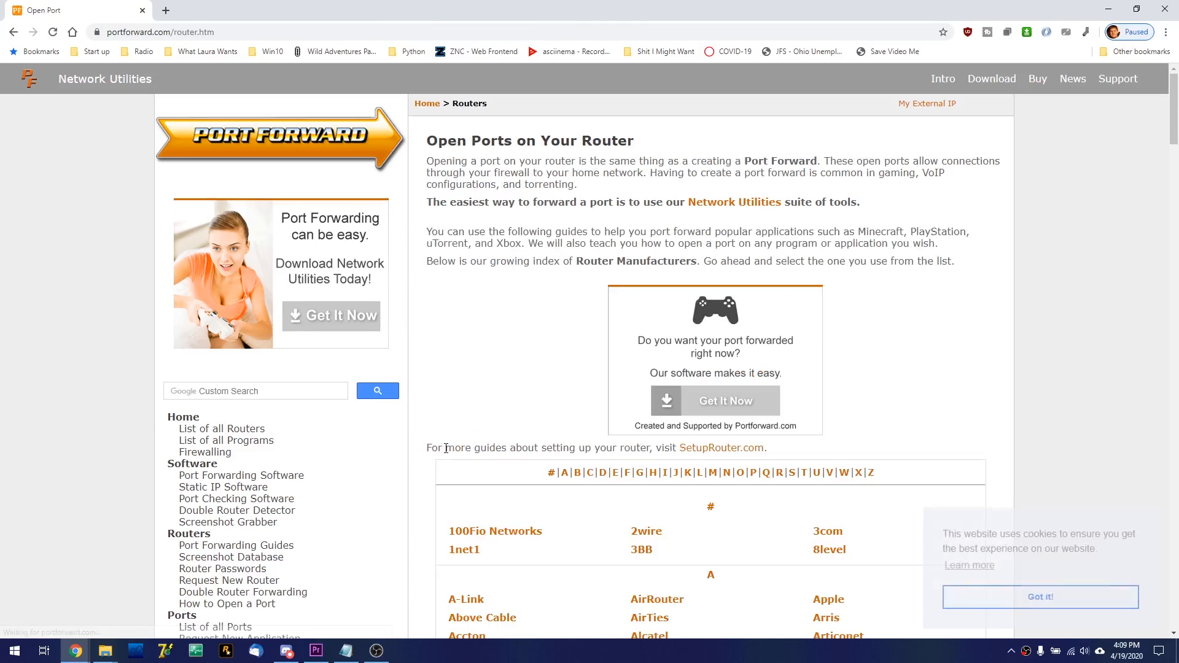
{"action": "scroll", "coordinate": [452, 447], "scroll_direction": "down", "scroll_amount": 5}
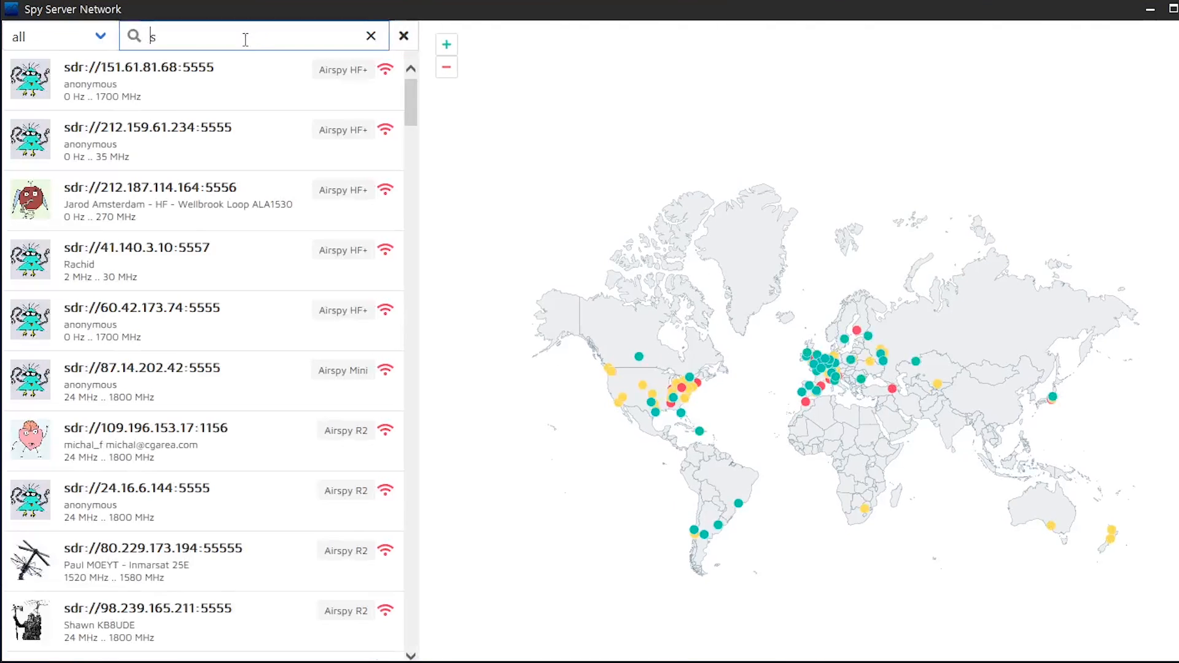
Search the Spy Server Network directory for "signals" and examine the details of the SignalsEverywhere - Tutorial Test server
{"action": "type", "text": "ignals"}
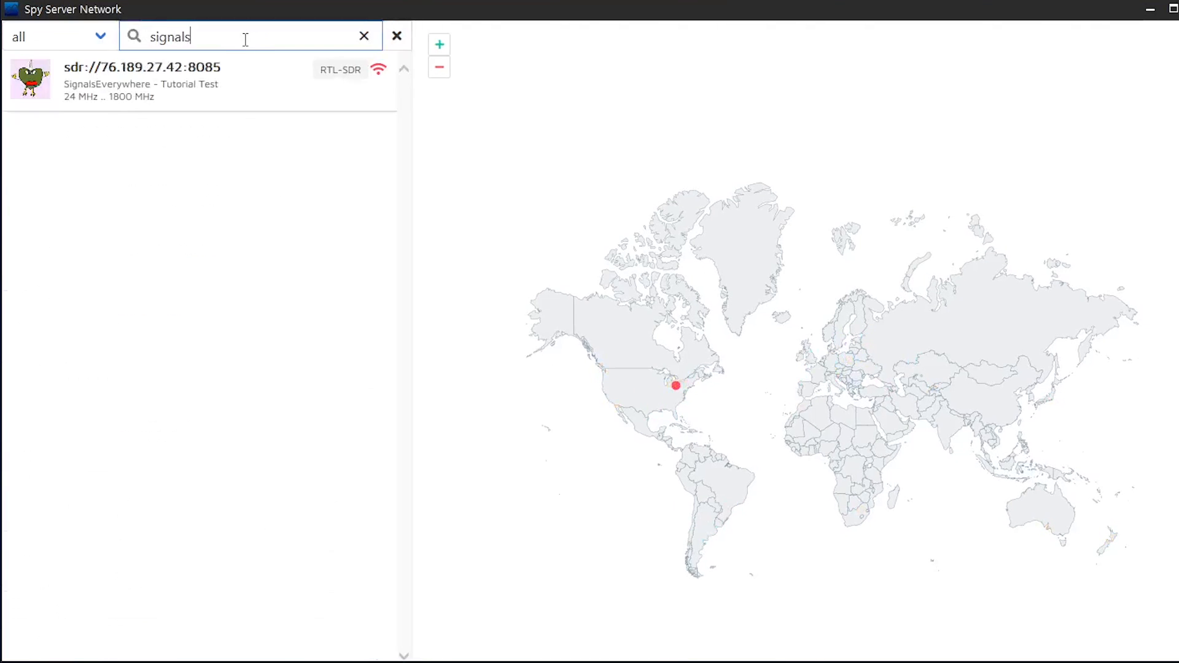
{"action": "left_click", "coordinate": [208, 106]}
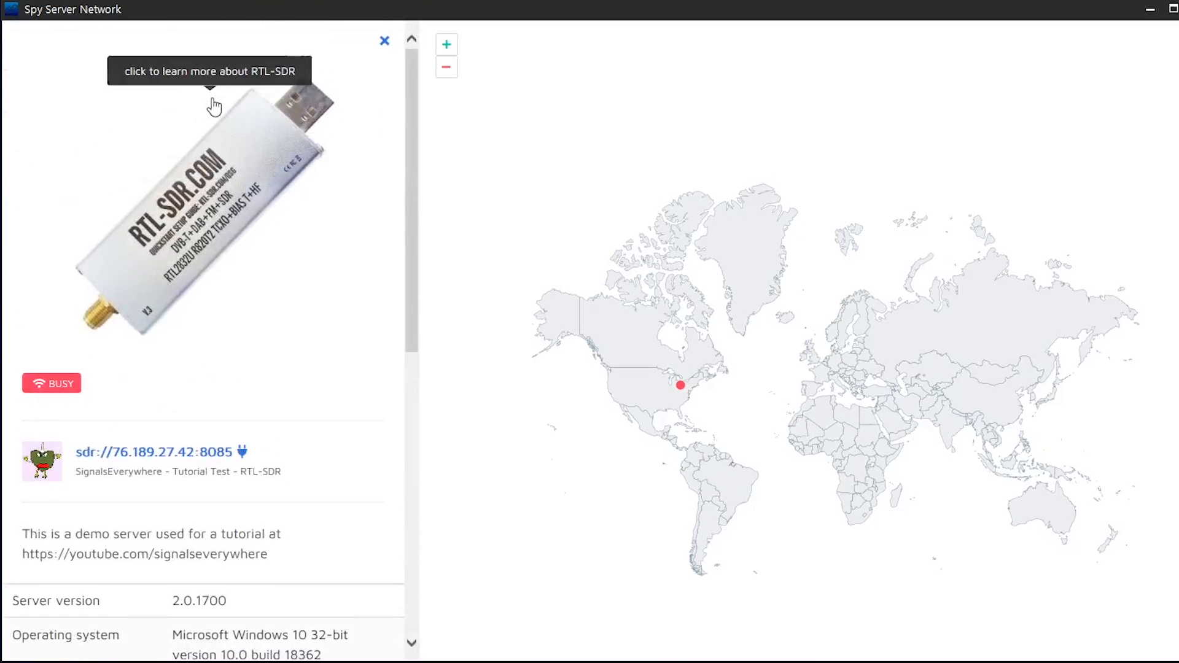
{"action": "scroll", "coordinate": [259, 510], "scroll_direction": "down", "scroll_amount": 3}
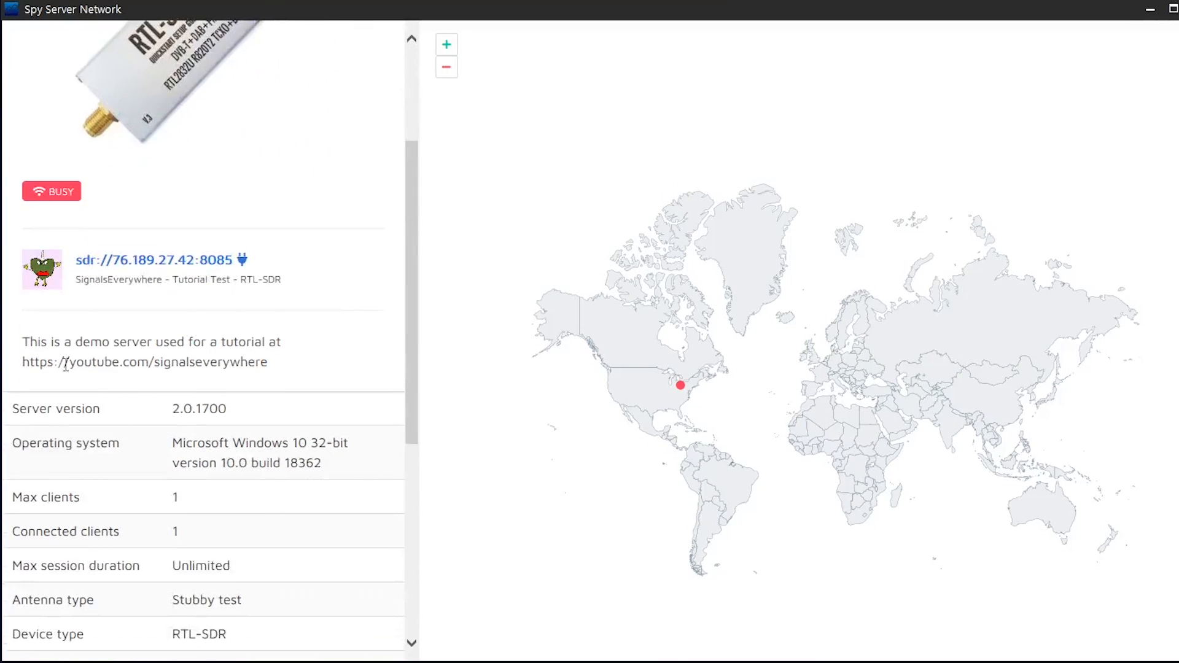
{"action": "left_click", "coordinate": [292, 365]}
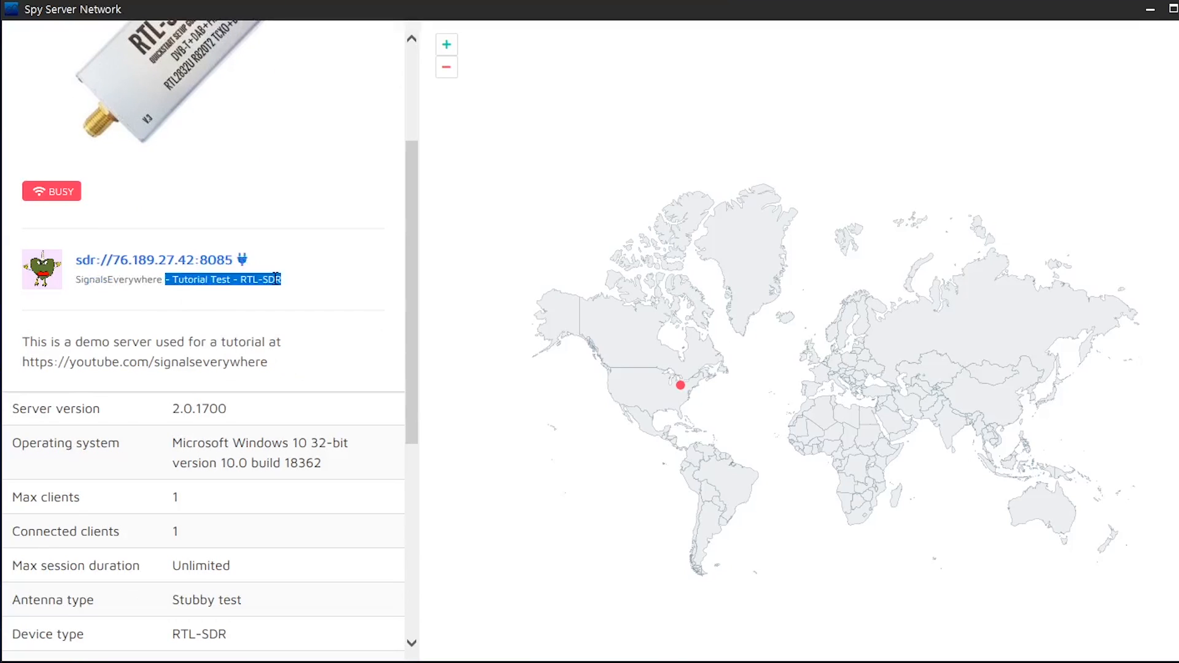
{"action": "scroll", "coordinate": [317, 430], "scroll_direction": "down", "scroll_amount": 3}
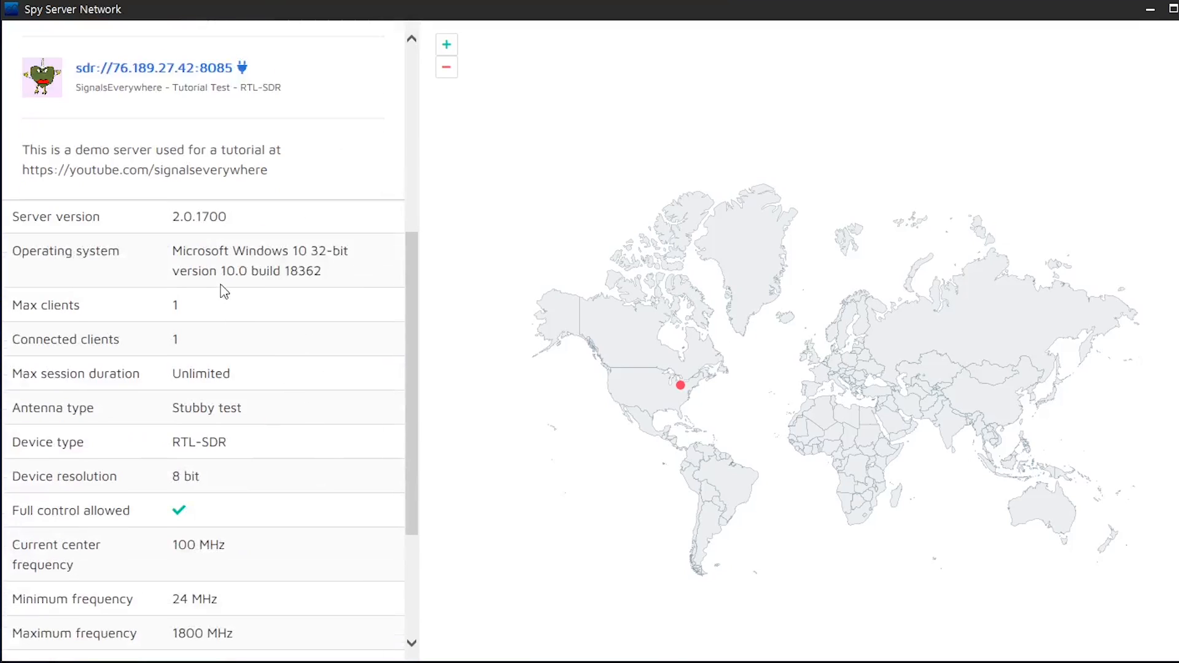
{"action": "scroll", "coordinate": [237, 424], "scroll_direction": "down", "scroll_amount": 3}
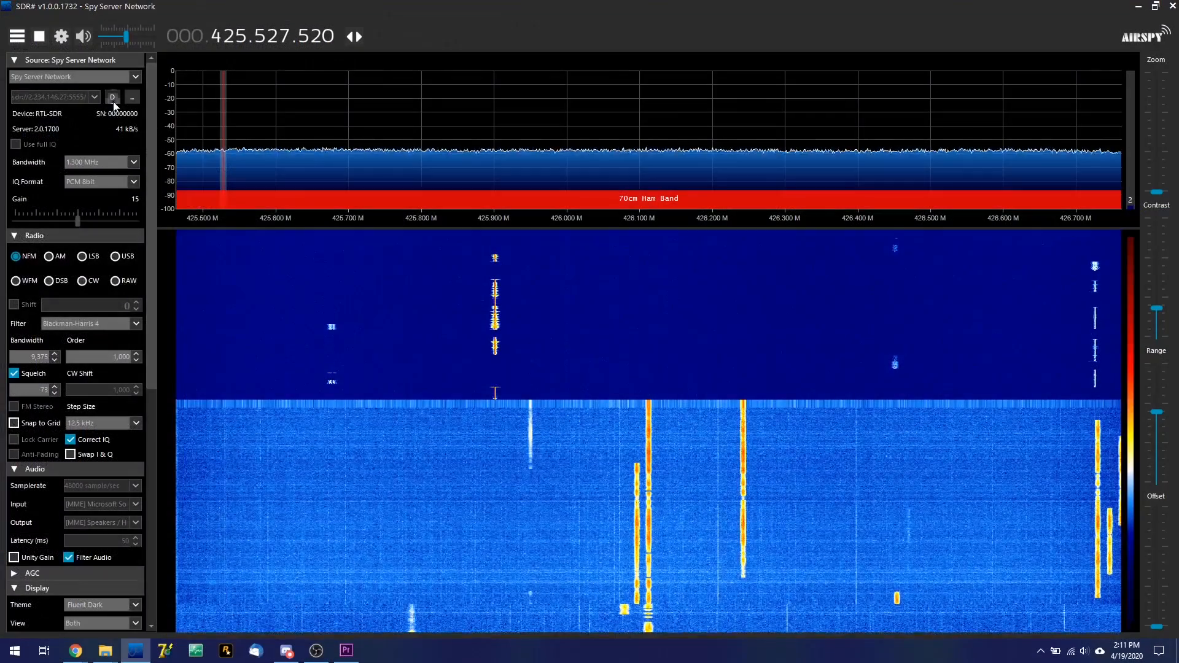
Search the Spy Server Network directory for "sat" and connect to the UHF satcom RX server with the Airspy R2
{"action": "left_click", "coordinate": [131, 97]}
{"action": "left_click", "coordinate": [173, 157]}
{"action": "left_click", "coordinate": [151, 171]}
{"action": "left_click", "coordinate": [284, 158]}
{"action": "type", "text": "sat"}
{"action": "left_click", "coordinate": [230, 201]}
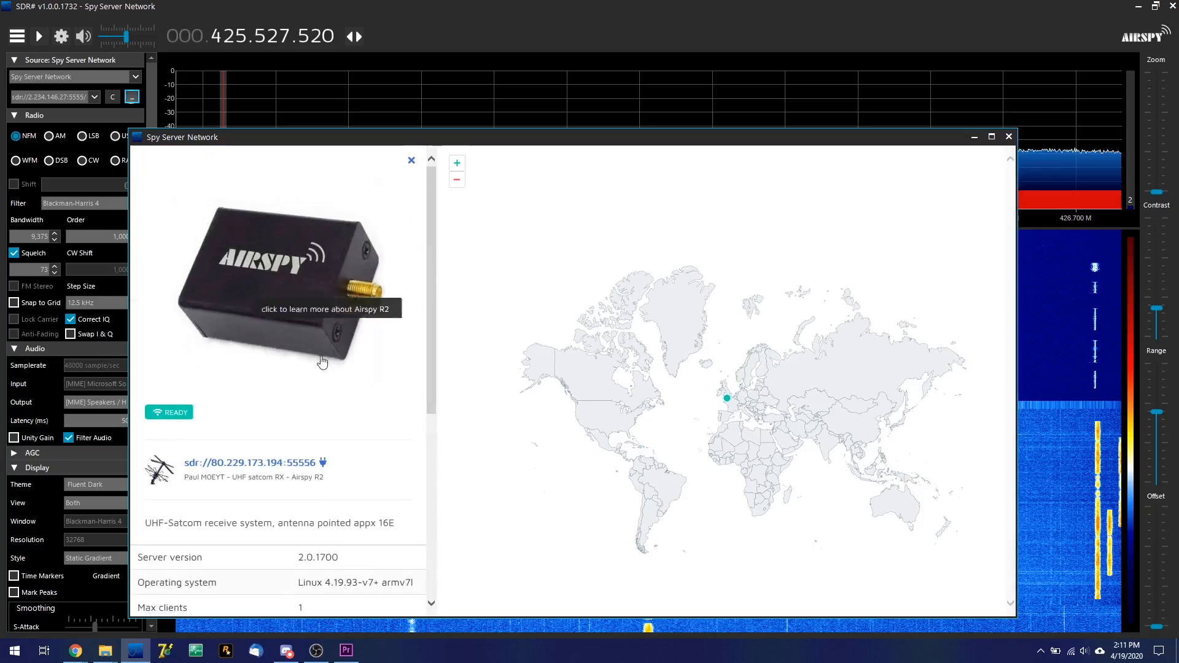
{"action": "left_click", "coordinate": [277, 464]}
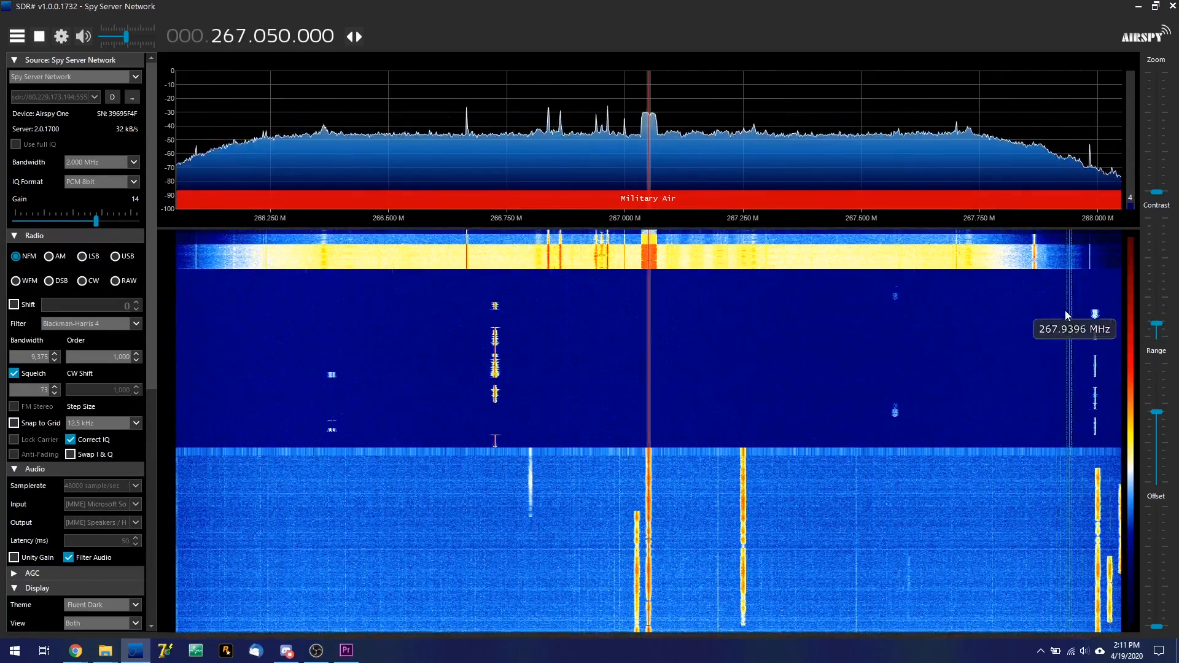
Scan the satcom server's spectrum up to about 268.0 MHz, zooming in on the signals and back out
{"action": "left_click", "coordinate": [596, 255]}
{"action": "mouse_move", "coordinate": [1156, 191]}
{"action": "left_mouse_down"}
{"action": "mouse_move", "coordinate": [1157, 159]}
{"action": "mouse_move", "coordinate": [1156, 178]}
{"action": "left_mouse_up"}
{"action": "left_click_drag", "start_coordinate": [867, 256], "coordinate": [170, 264]}
{"action": "left_click_drag", "start_coordinate": [982, 273], "coordinate": [294, 270]}
{"action": "left_click_drag", "start_coordinate": [1158, 179], "coordinate": [1159, 193]}
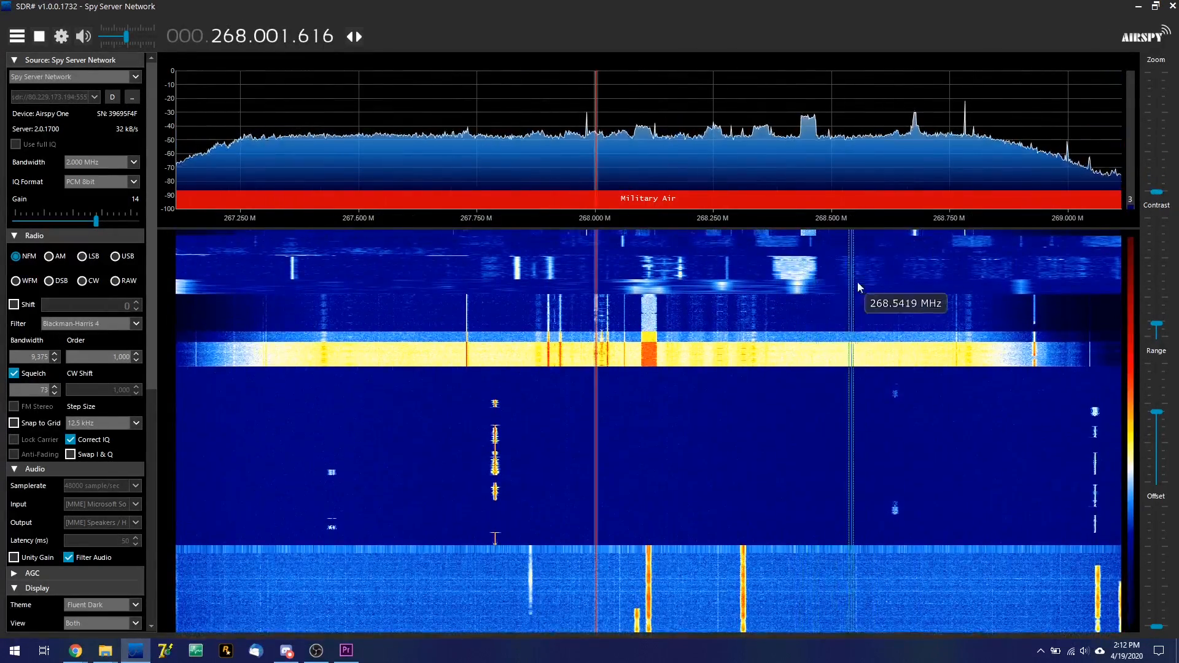
Tune to a stronger signal and continue scanning the Military Air band through 270.24 MHz to beyond 271.6 MHz
{"action": "left_click", "coordinate": [915, 272]}
{"action": "left_click_drag", "start_coordinate": [915, 277], "coordinate": [178, 89]}
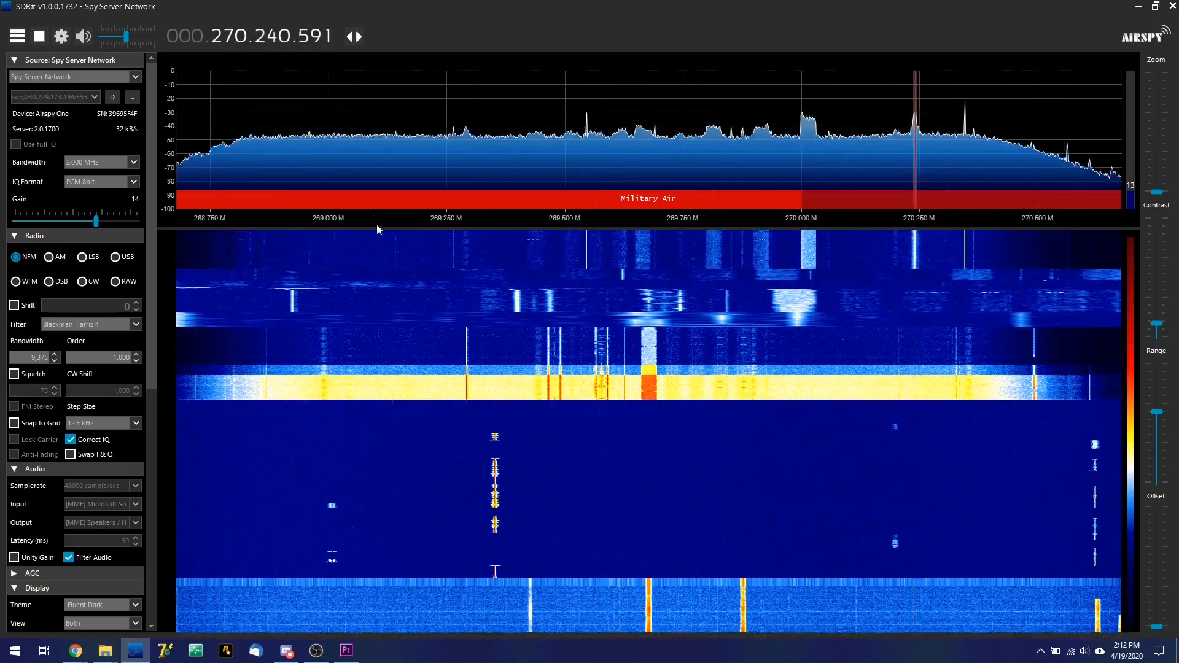
{"action": "left_click_drag", "start_coordinate": [878, 308], "coordinate": [233, 323]}
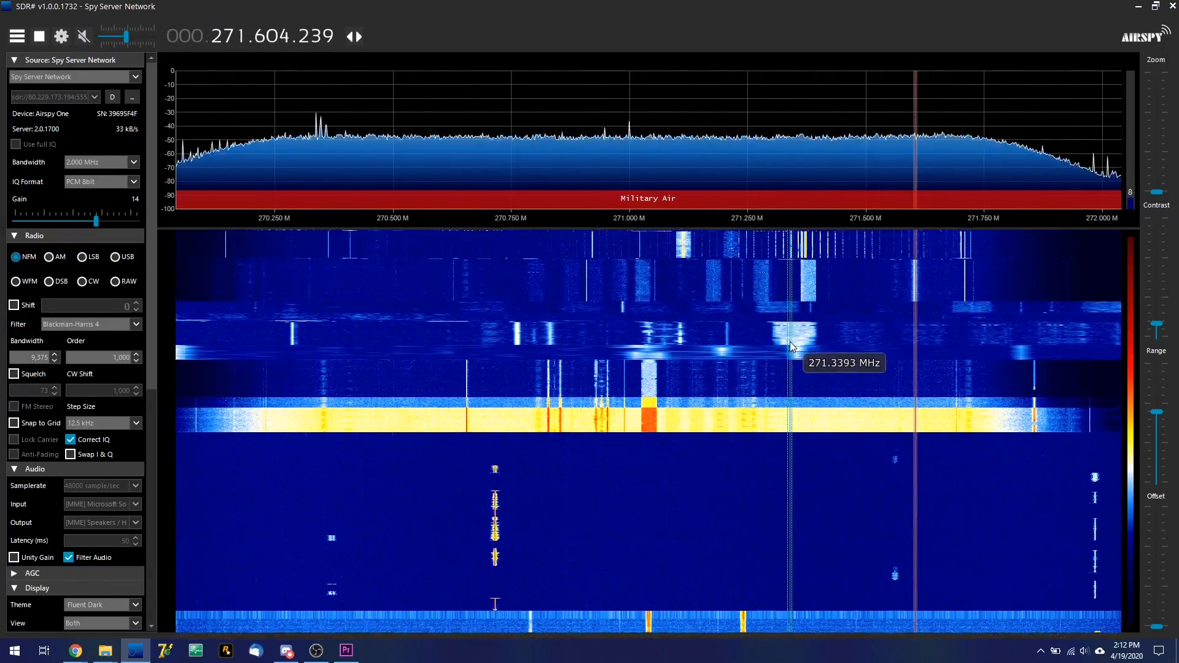
{"action": "left_click", "coordinate": [231, 44]}
{"action": "left_click_drag", "start_coordinate": [1067, 293], "coordinate": [671, 285]}
Switch the source to the localhost SPY Server with the Airspy HF+ at 27.295 MHz
{"action": "left_click", "coordinate": [132, 96]}
{"action": "left_click", "coordinate": [184, 173]}
{"action": "left_click", "coordinate": [180, 188]}
{"action": "left_click", "coordinate": [290, 363]}
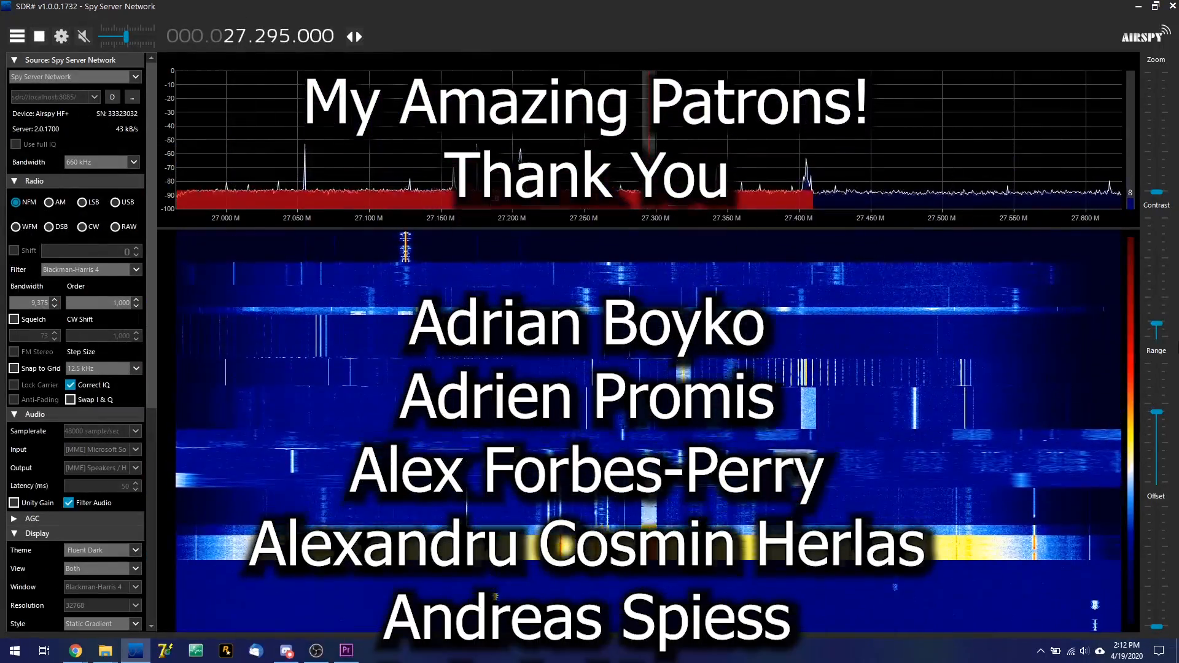
Adjust the spectrum's display range, unmute the audio and tune to about 27.339 MHz in AM mode
{"action": "left_click_drag", "start_coordinate": [1157, 324], "coordinate": [1158, 296]}
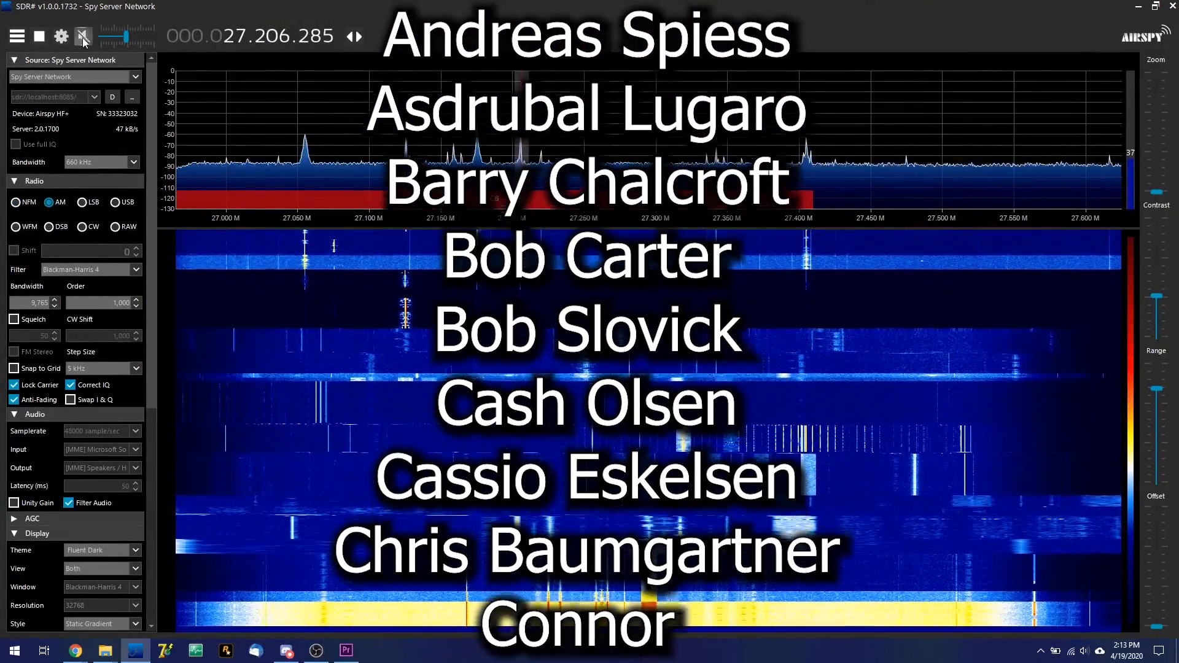
{"action": "left_click", "coordinate": [84, 37]}
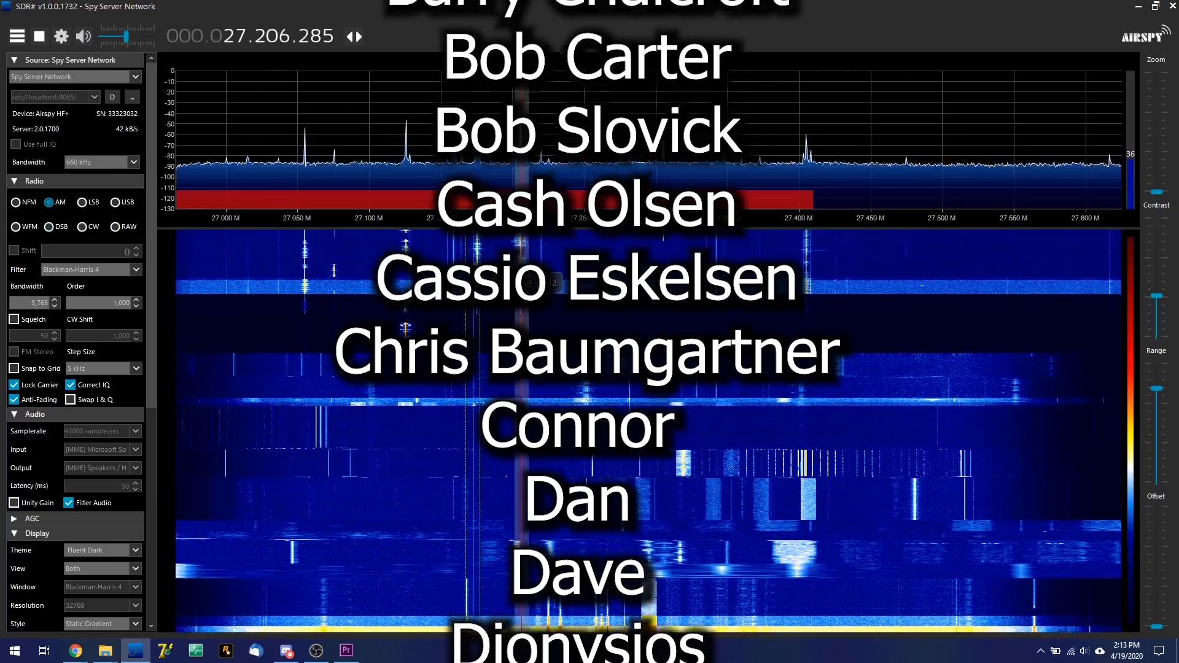
{"action": "left_click", "coordinate": [478, 266]}
{"action": "left_click_drag", "start_coordinate": [478, 264], "coordinate": [714, 294]}
Disconnect from the localhost server and select a different remote server from the Spy Server Network directory
{"action": "left_click", "coordinate": [113, 96]}
{"action": "scroll", "coordinate": [109, 249], "scroll_direction": "down", "scroll_amount": 10}
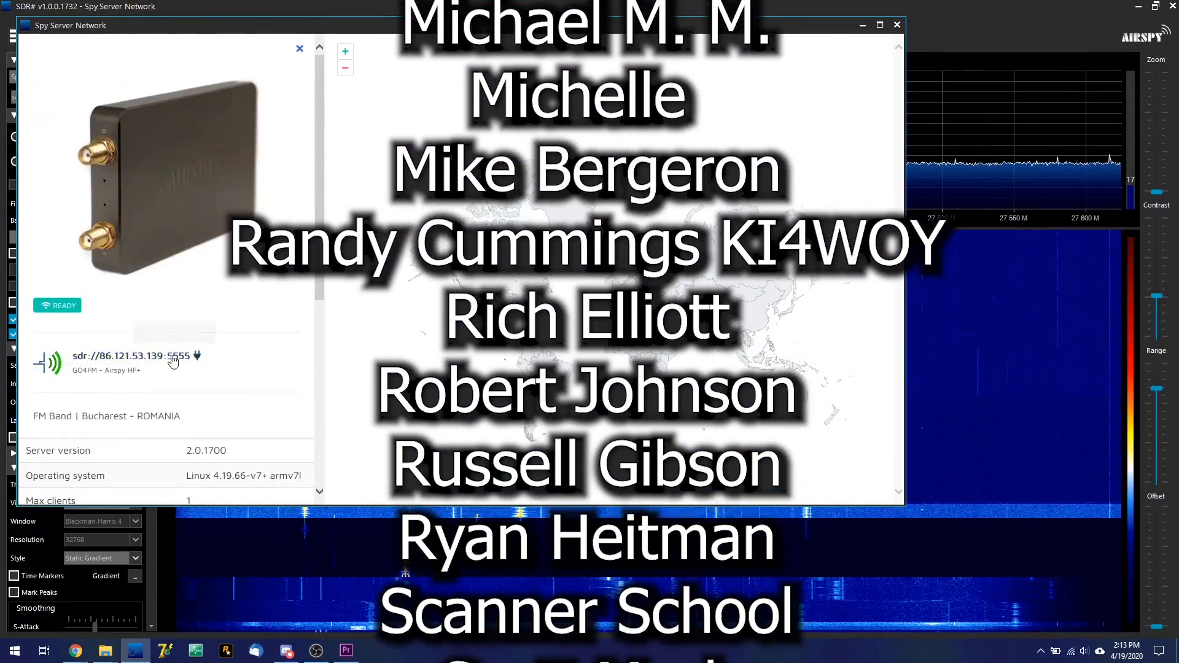
{"action": "left_click", "coordinate": [174, 357]}
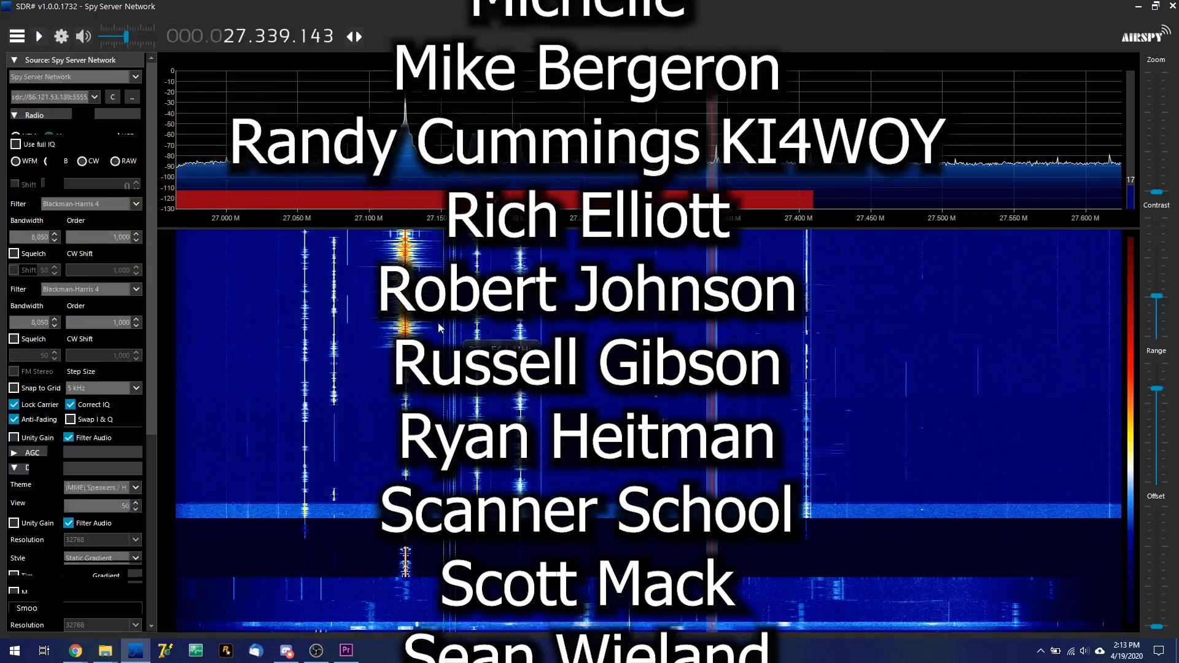